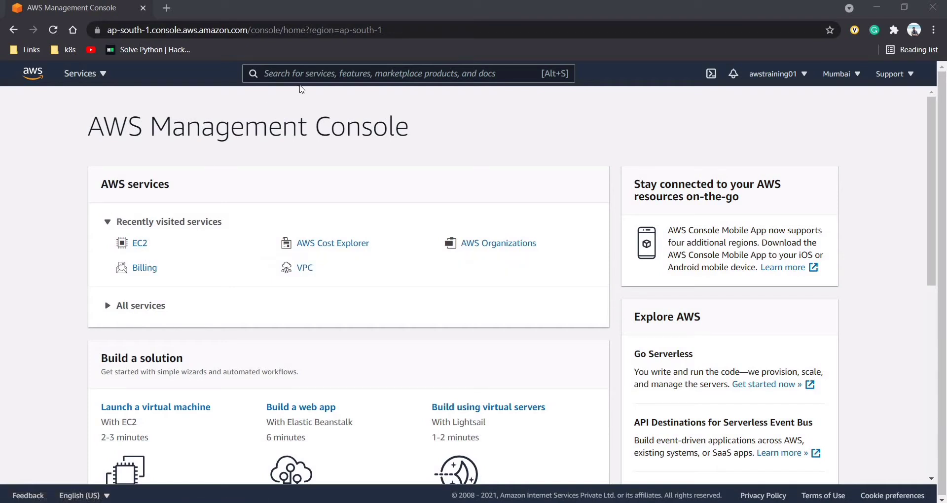
Open the EC2 dashboard in the Mumbai region and start the wizard for launching a new instance.
{"action": "left_click", "coordinate": [144, 246]}
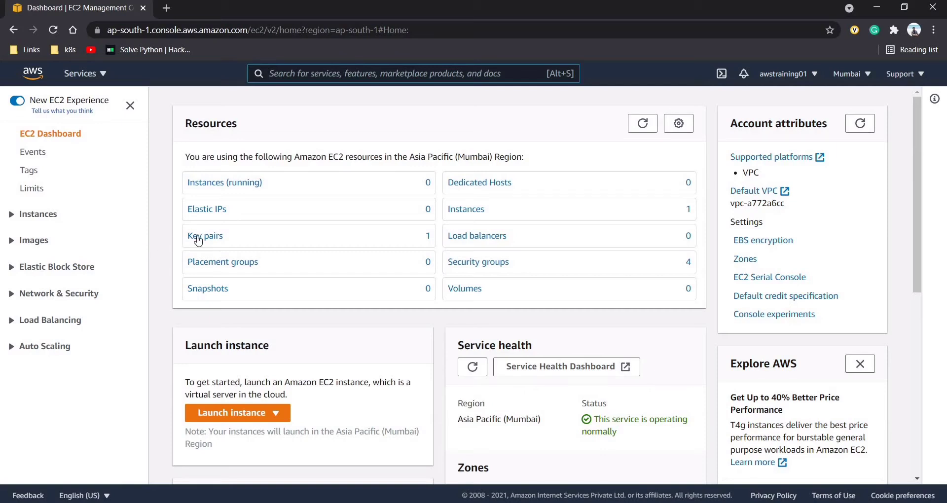
{"action": "scroll", "coordinate": [400, 327], "scroll_direction": "down", "scroll_amount": 3}
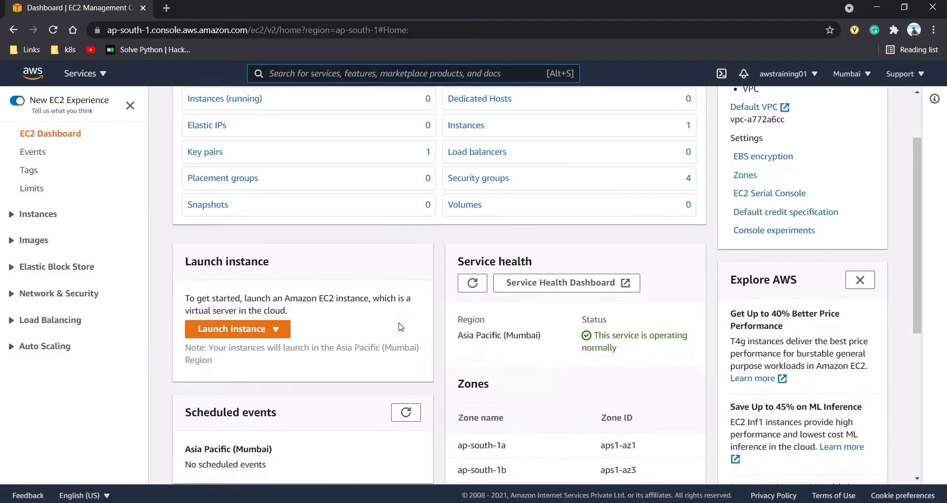
{"action": "scroll", "coordinate": [401, 327], "scroll_direction": "down", "scroll_amount": 2}
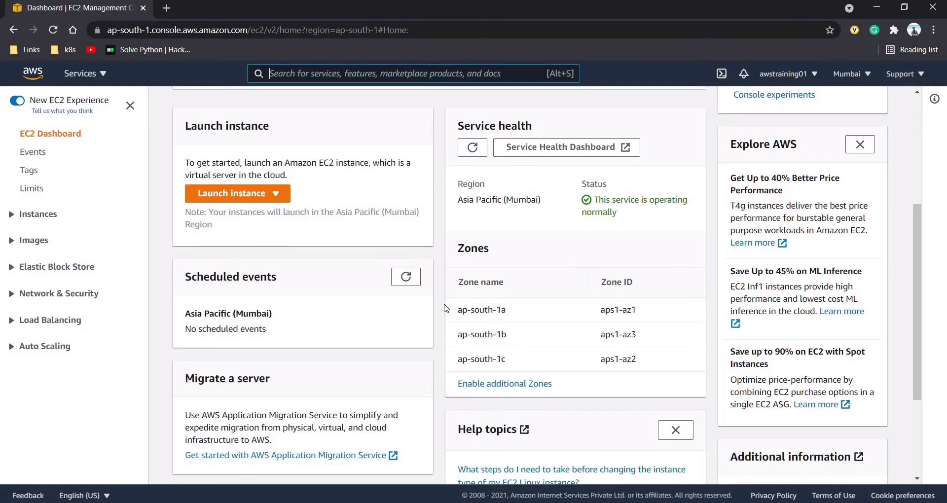
{"action": "scroll", "coordinate": [445, 308], "scroll_direction": "up", "scroll_amount": 5}
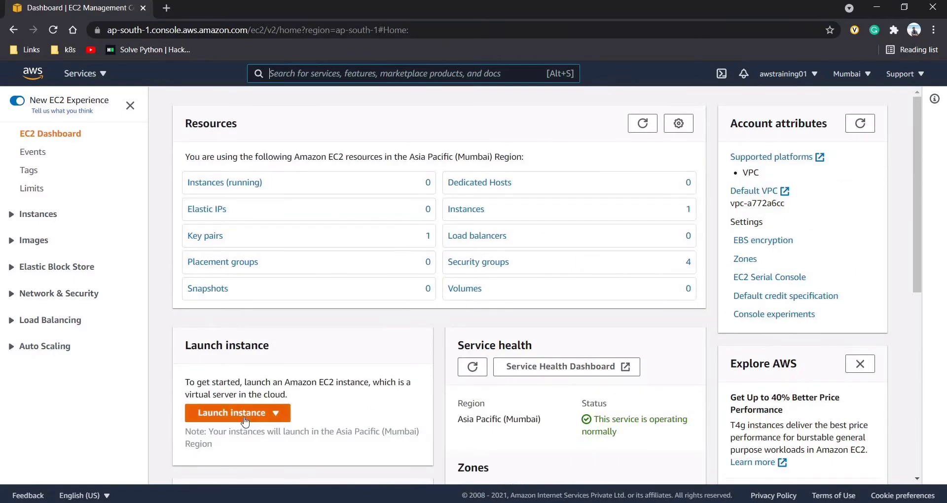
{"action": "left_click", "coordinate": [245, 420]}
{"action": "left_click", "coordinate": [236, 374]}
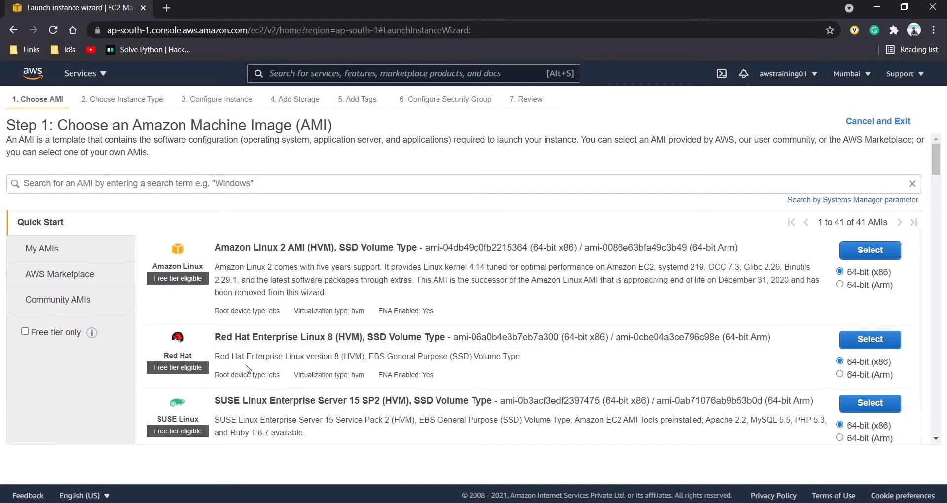
Choose the Microsoft Windows Server 2019 Base with Containers AMI and continue to the instance details with the t2.micro type.
{"action": "scroll", "coordinate": [248, 369], "scroll_direction": "down", "scroll_amount": 3}
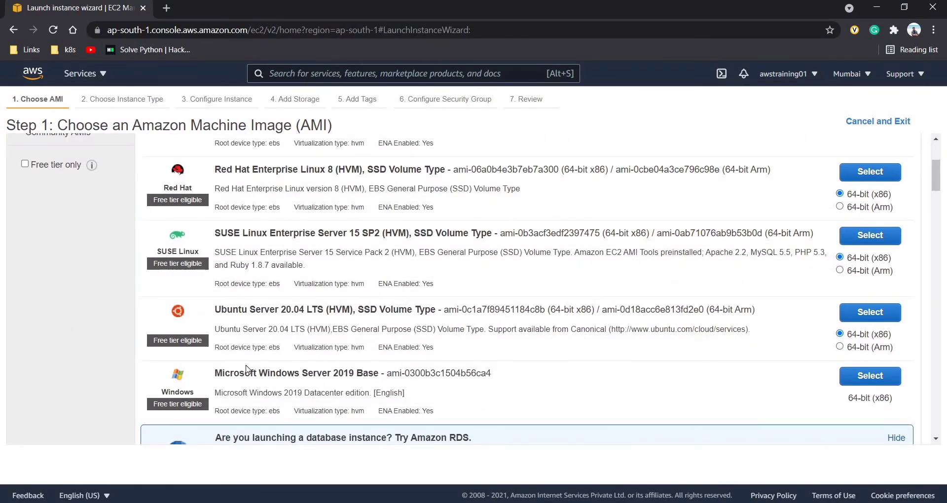
{"action": "scroll", "coordinate": [248, 369], "scroll_direction": "up", "scroll_amount": 4}
{"action": "scroll", "coordinate": [248, 369], "scroll_direction": "down", "scroll_amount": 1}
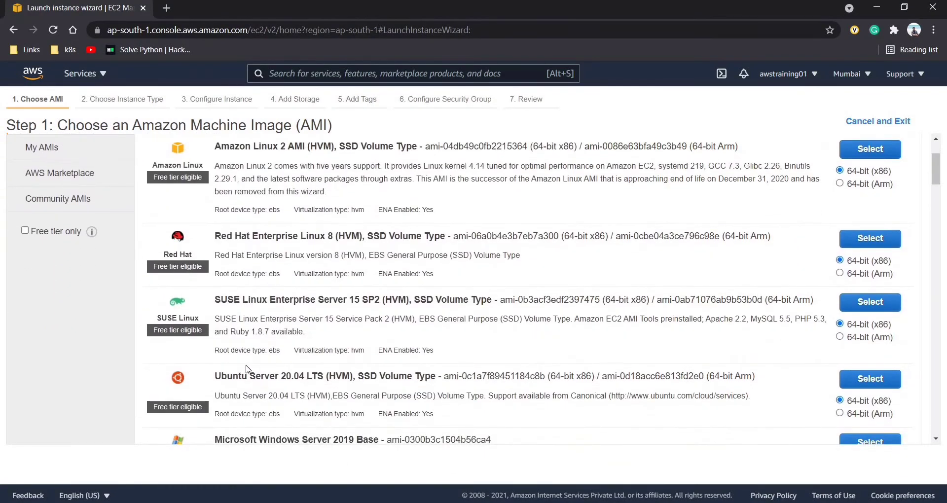
{"action": "scroll", "coordinate": [217, 345], "scroll_direction": "down", "scroll_amount": 1}
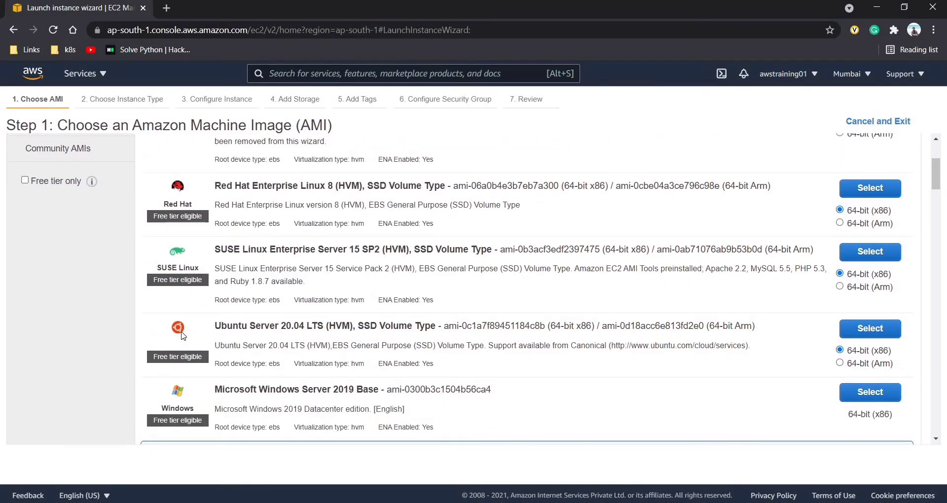
{"action": "scroll", "coordinate": [183, 339], "scroll_direction": "down", "scroll_amount": 2}
{"action": "scroll", "coordinate": [182, 339], "scroll_direction": "up", "scroll_amount": 2}
{"action": "scroll", "coordinate": [181, 339], "scroll_direction": "down", "scroll_amount": 9}
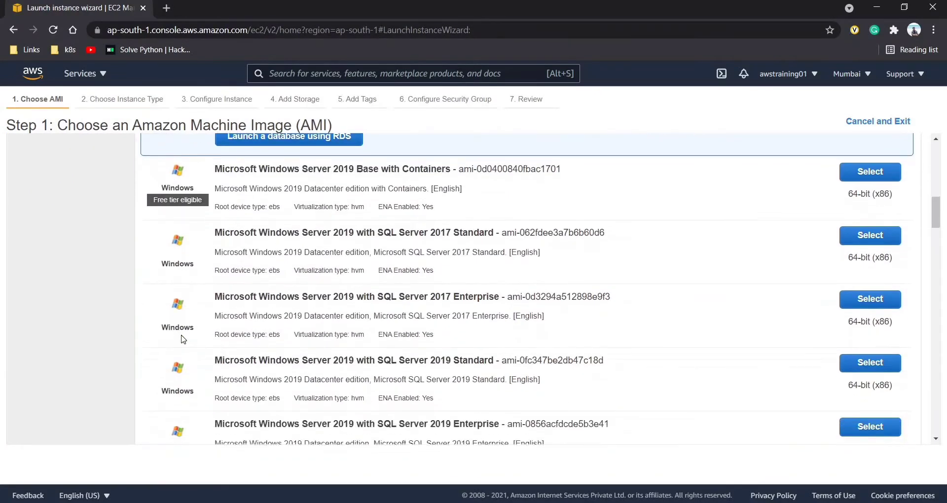
{"action": "scroll", "coordinate": [181, 339], "scroll_direction": "up", "scroll_amount": 4}
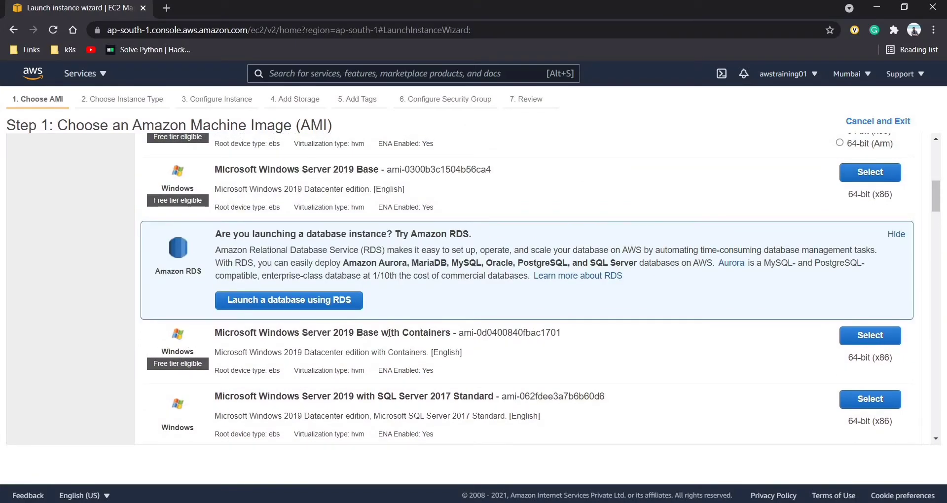
{"action": "left_click", "coordinate": [870, 344]}
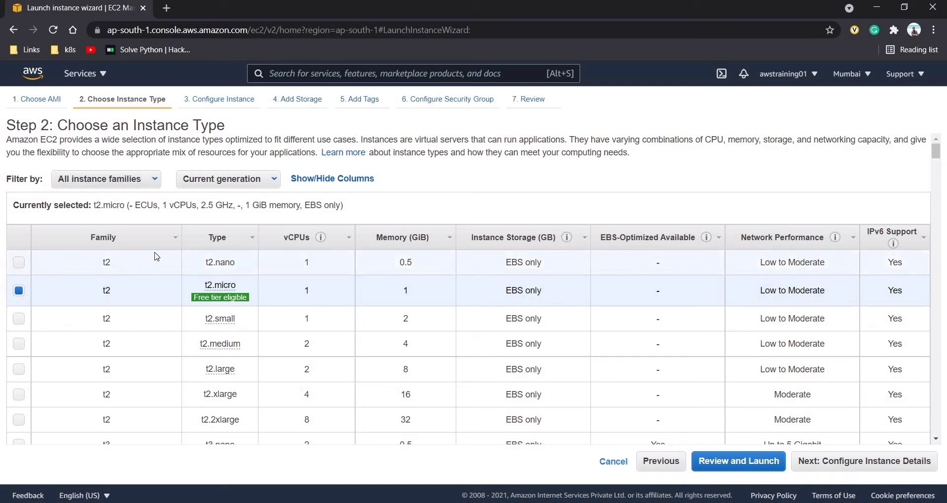
{"action": "mouse_move", "coordinate": [203, 298]}
{"action": "left_click", "coordinate": [813, 463]}
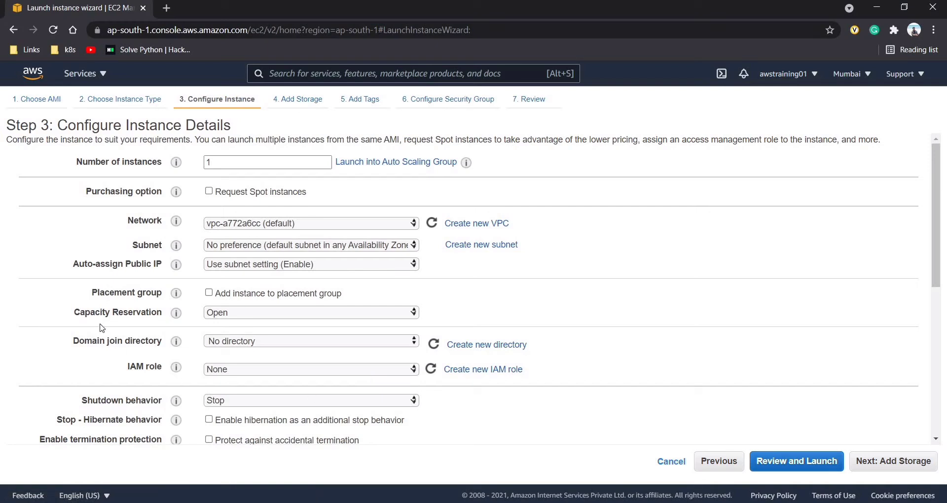
Keep the default instance details and root volume storage settings, and proceed to the tags.
{"action": "left_click", "coordinate": [231, 168]}
{"action": "left_click", "coordinate": [210, 163]}
{"action": "left_click", "coordinate": [211, 246]}
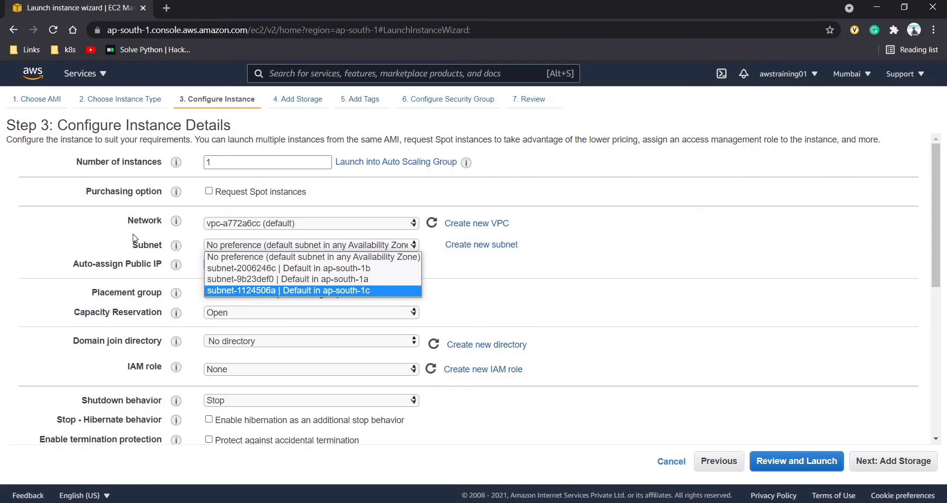
{"action": "left_click", "coordinate": [100, 283]}
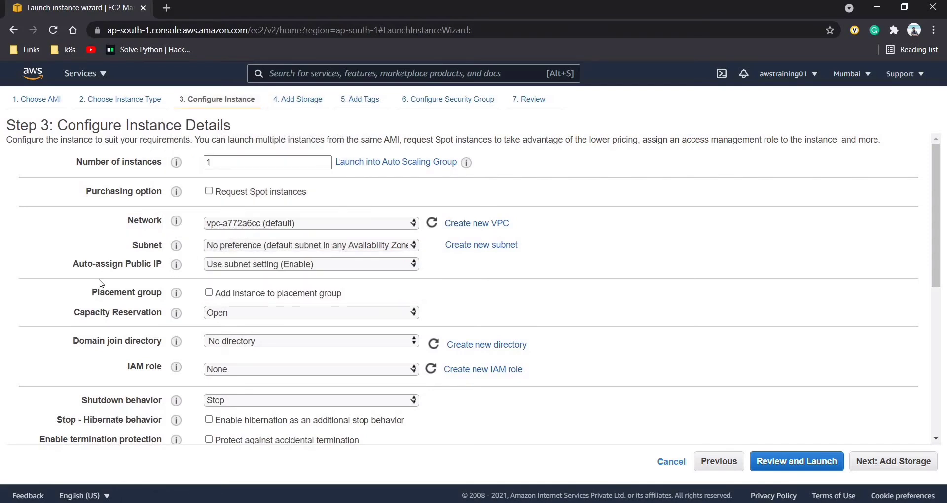
{"action": "scroll", "coordinate": [100, 283], "scroll_direction": "down", "scroll_amount": 1}
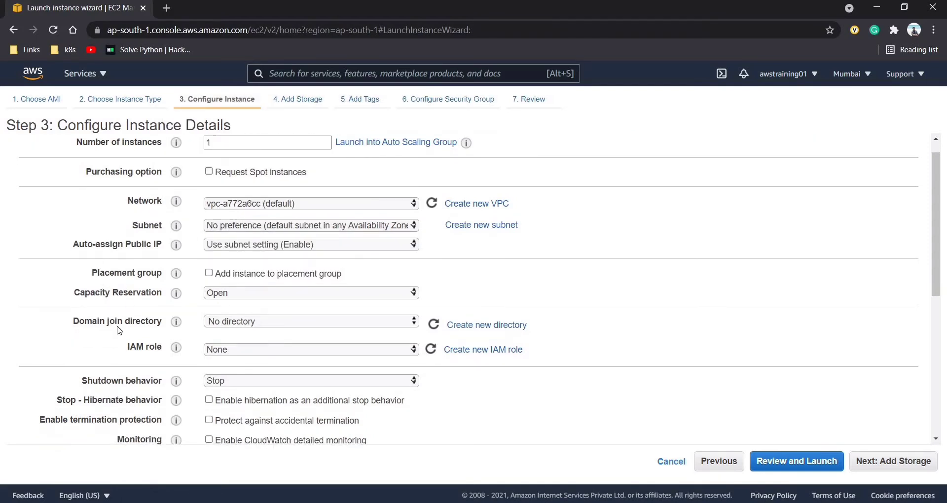
{"action": "scroll", "coordinate": [118, 330], "scroll_direction": "down", "scroll_amount": 3}
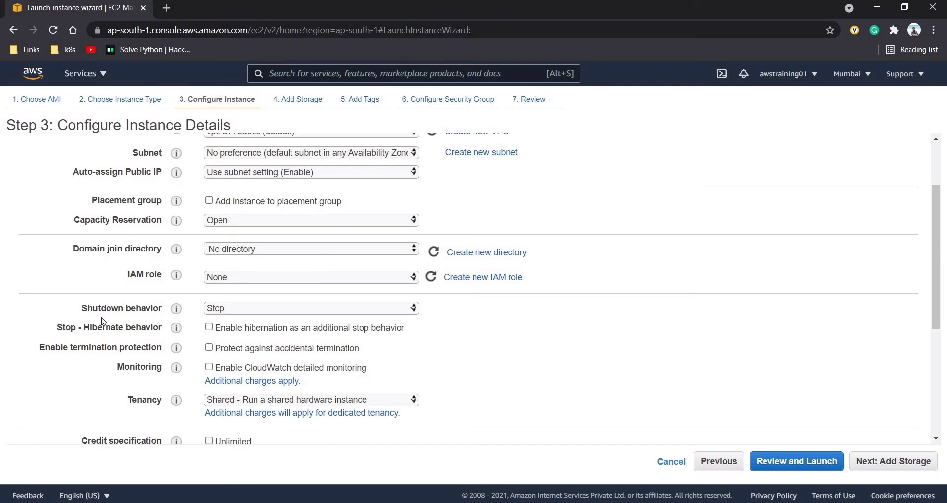
{"action": "scroll", "coordinate": [103, 321], "scroll_direction": "down", "scroll_amount": 2}
{"action": "left_click_drag", "start_coordinate": [81, 272], "coordinate": [120, 351]}
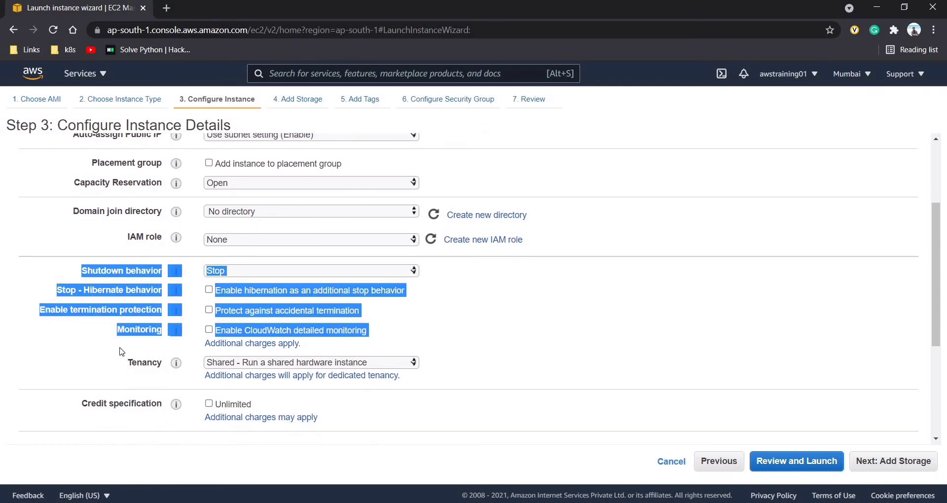
{"action": "scroll", "coordinate": [121, 351], "scroll_direction": "down", "scroll_amount": 6}
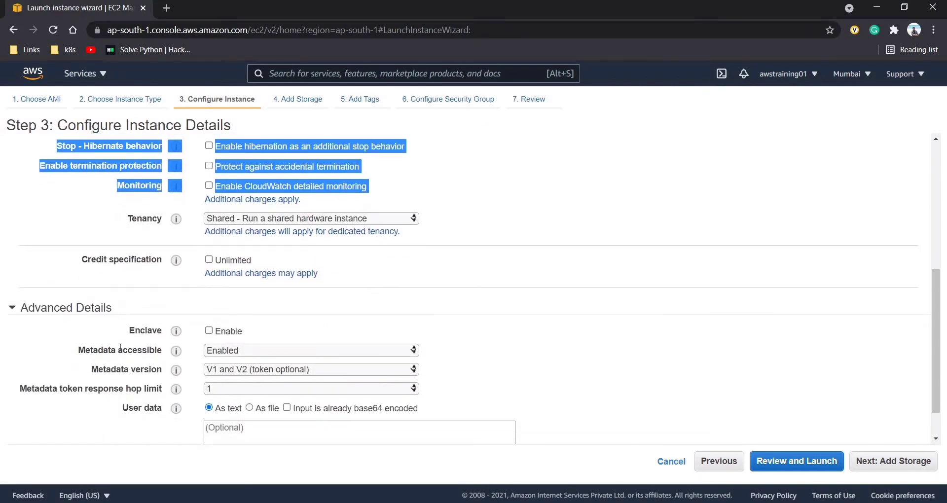
{"action": "scroll", "coordinate": [121, 348], "scroll_direction": "down", "scroll_amount": 2}
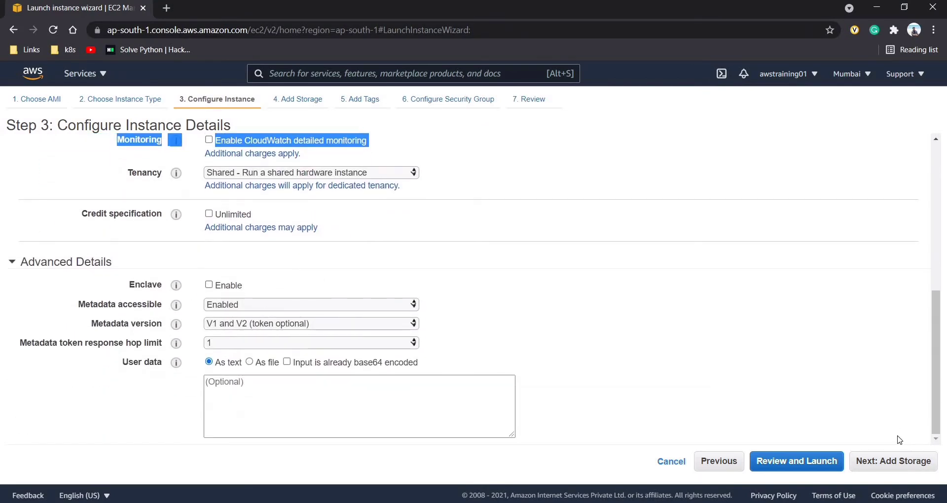
{"action": "left_click", "coordinate": [881, 473]}
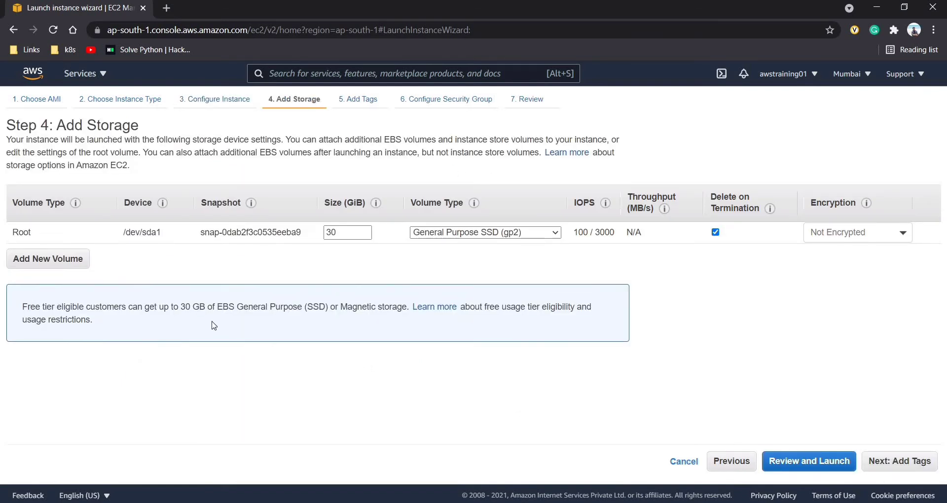
{"action": "double_click", "coordinate": [344, 234]}
{"action": "left_click", "coordinate": [886, 460]}
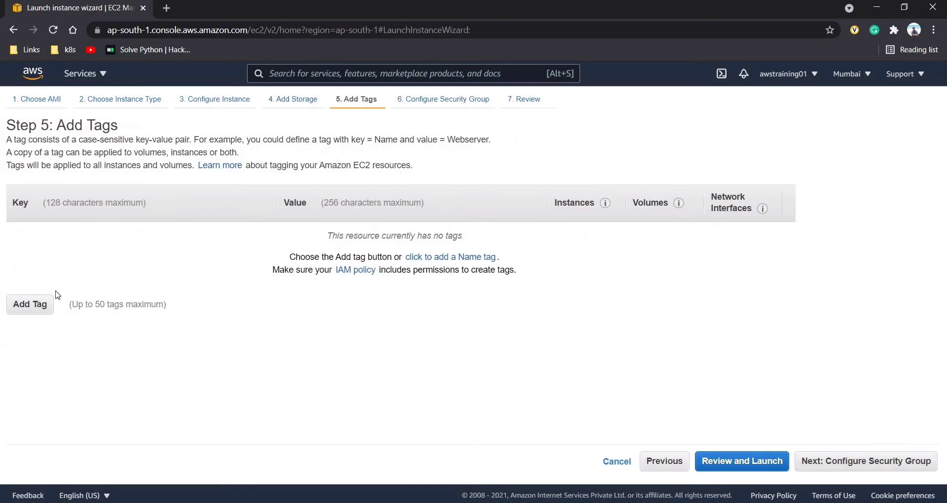
Add a tag with key Name and value Windows Server, and proceed to the security group configuration.
{"action": "left_click", "coordinate": [45, 306]}
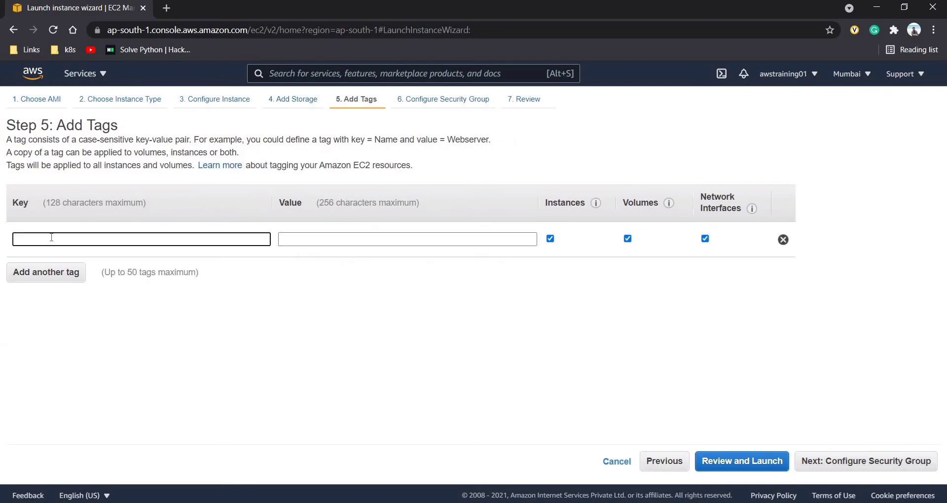
{"action": "left_click", "coordinate": [51, 237]}
{"action": "type", "text": "Name"}
{"action": "key", "text": "Tab"}
{"action": "type", "text": "Win"}
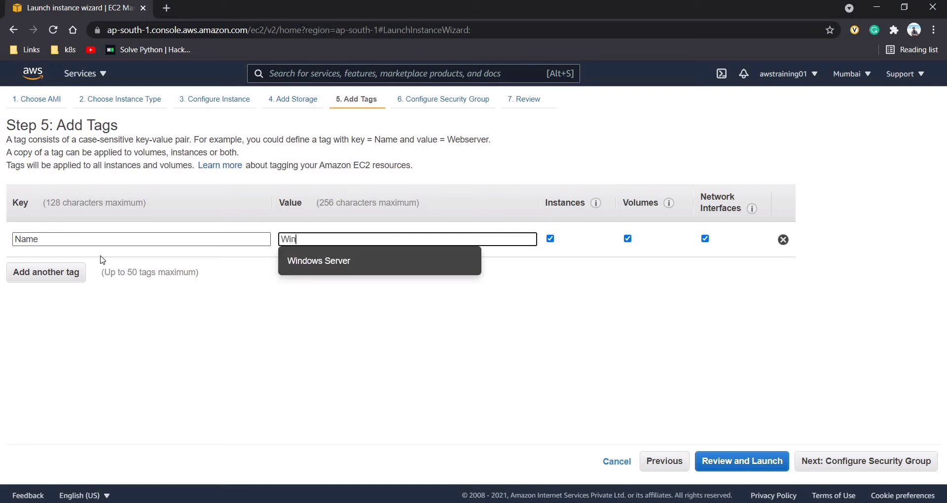
{"action": "left_click", "coordinate": [317, 265]}
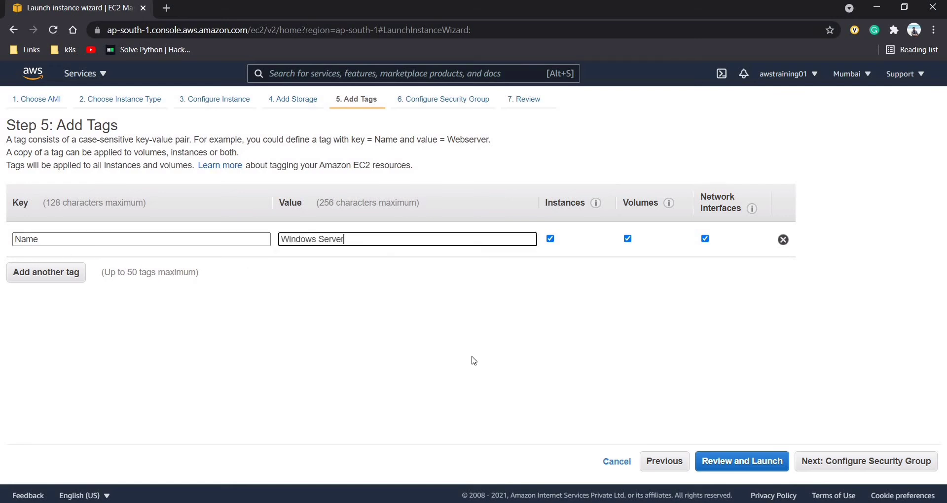
{"action": "left_click", "coordinate": [843, 464]}
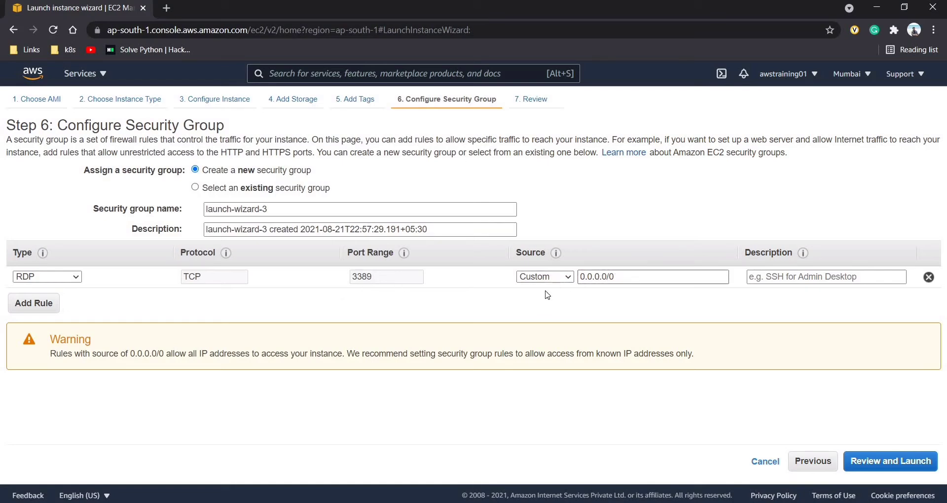
Add HTTP and HTTPS rules to the new security group and proceed to the launch review.
{"action": "left_click", "coordinate": [47, 303]}
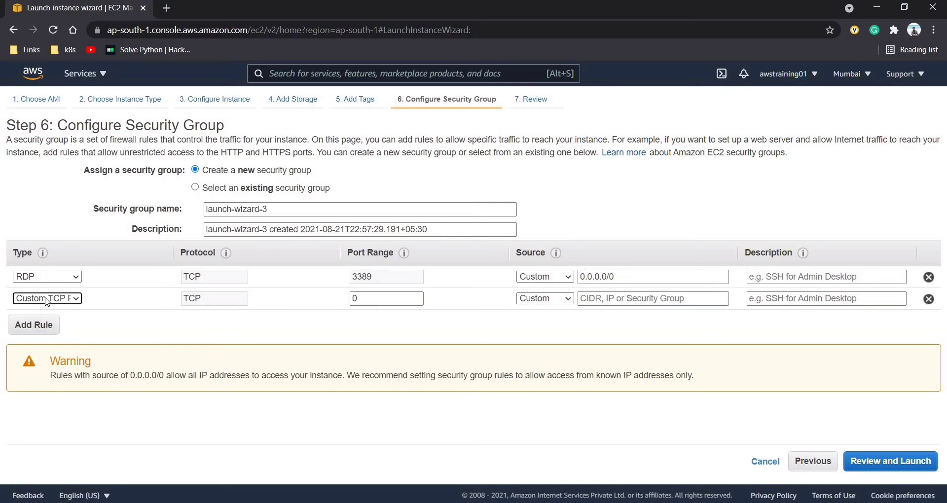
{"action": "left_click", "coordinate": [47, 299]}
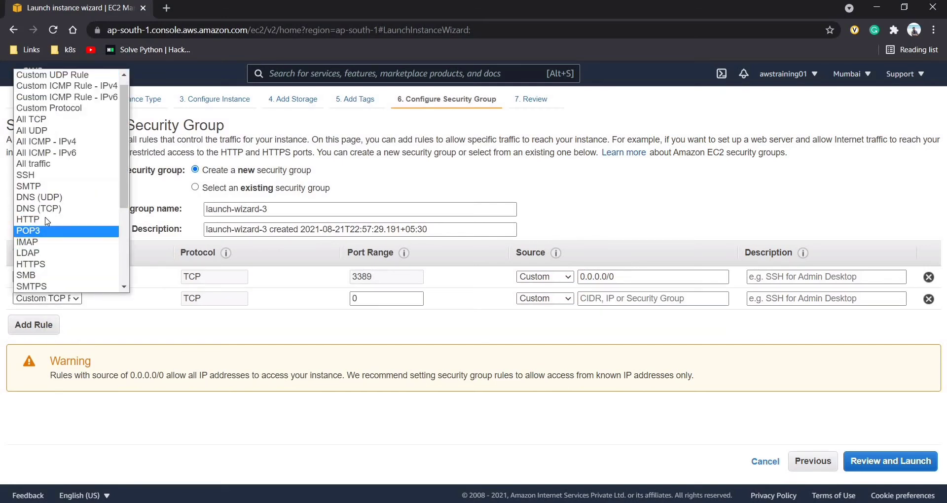
{"action": "key", "text": "Return"}
{"action": "left_click", "coordinate": [46, 325]}
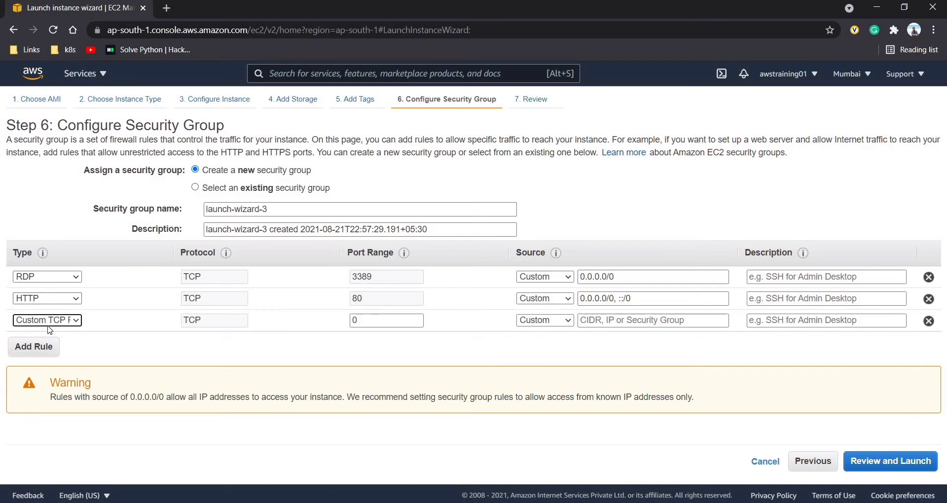
{"action": "left_click", "coordinate": [48, 318]}
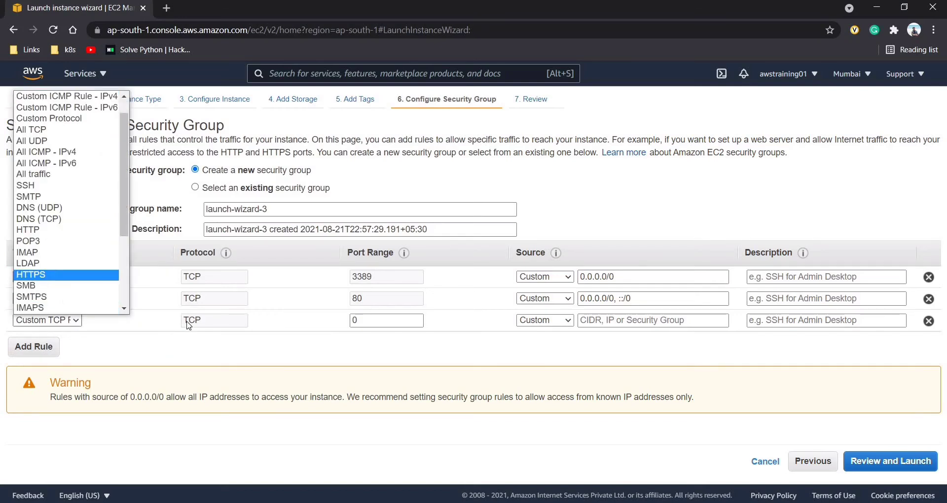
{"action": "left_click", "coordinate": [44, 274]}
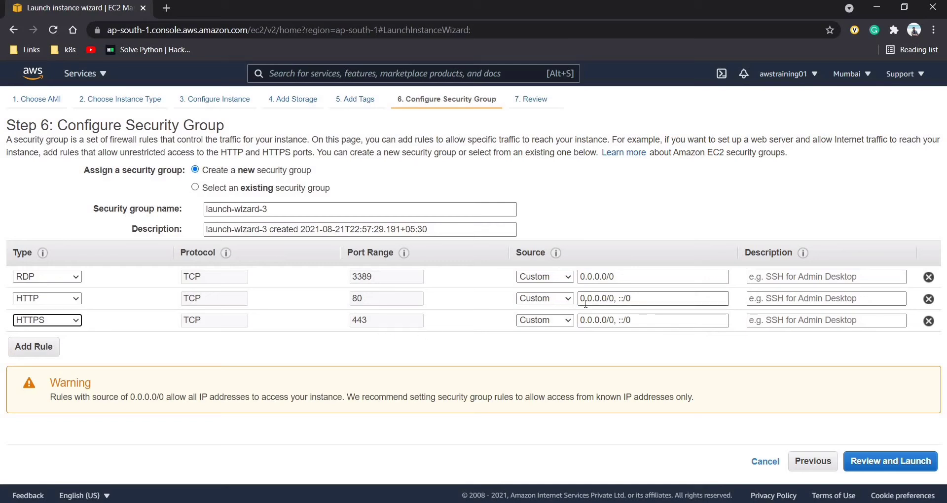
{"action": "left_click", "coordinate": [870, 464]}
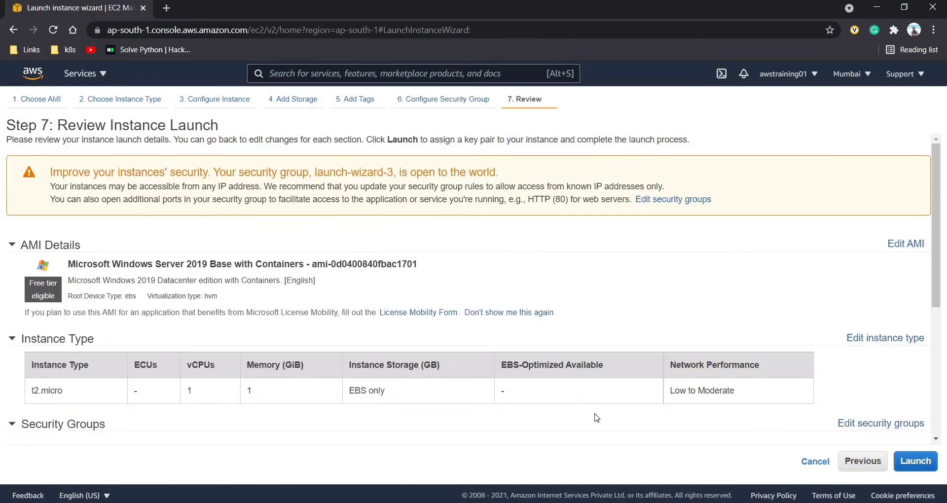
Review the launch summary, including the security group rules, and expand the instance details, storage and tags sections.
{"action": "scroll", "coordinate": [595, 418], "scroll_direction": "down", "scroll_amount": 5}
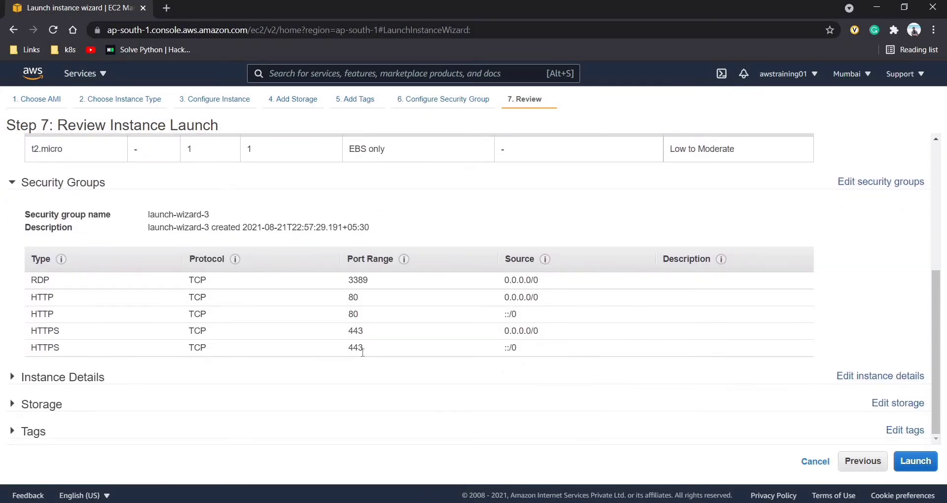
{"action": "scroll", "coordinate": [363, 352], "scroll_direction": "up", "scroll_amount": 3}
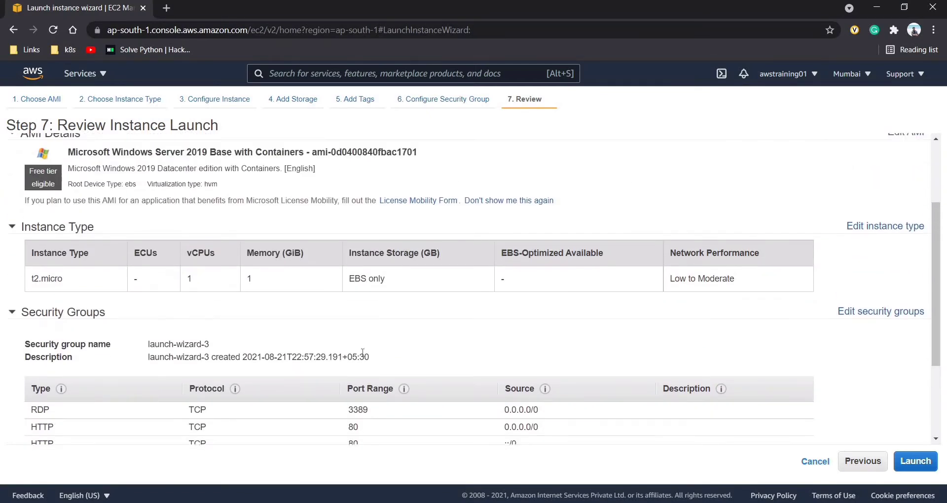
{"action": "scroll", "coordinate": [362, 352], "scroll_direction": "up", "scroll_amount": 3}
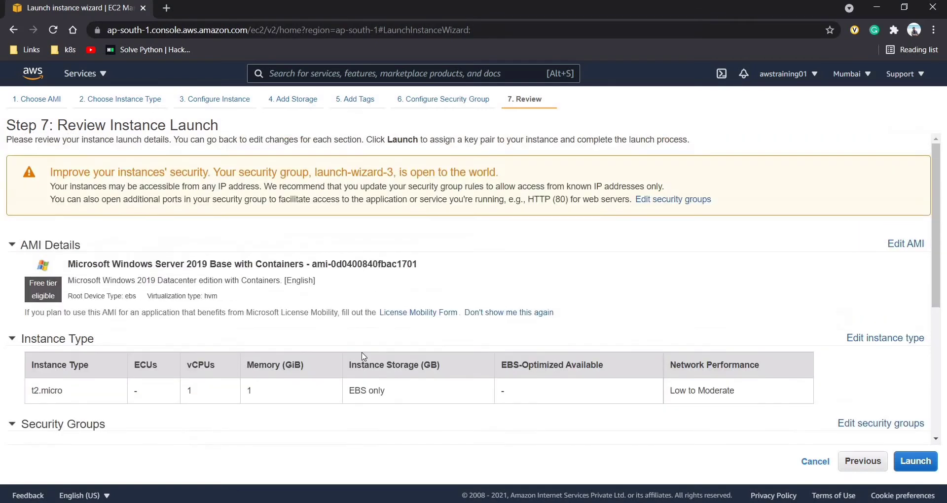
{"action": "scroll", "coordinate": [363, 355], "scroll_direction": "down", "scroll_amount": 5}
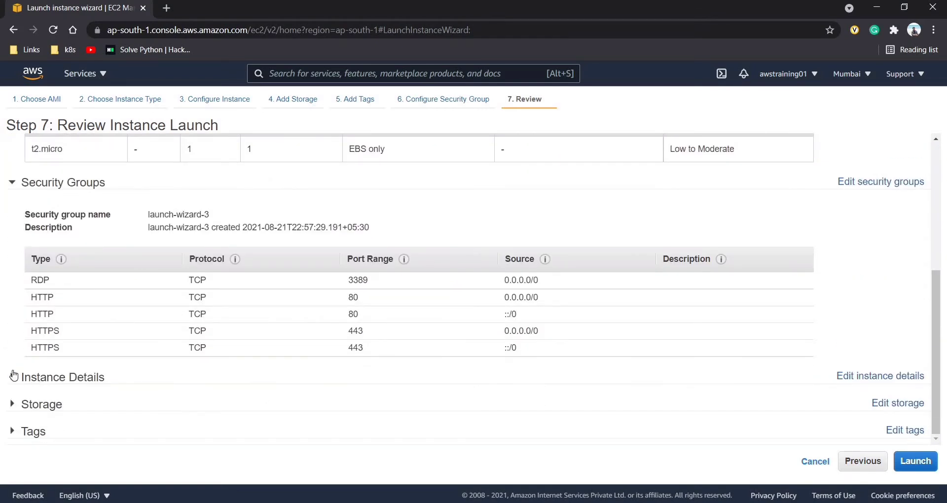
{"action": "left_click", "coordinate": [13, 377]}
{"action": "scroll", "coordinate": [11, 374], "scroll_direction": "down", "scroll_amount": 5}
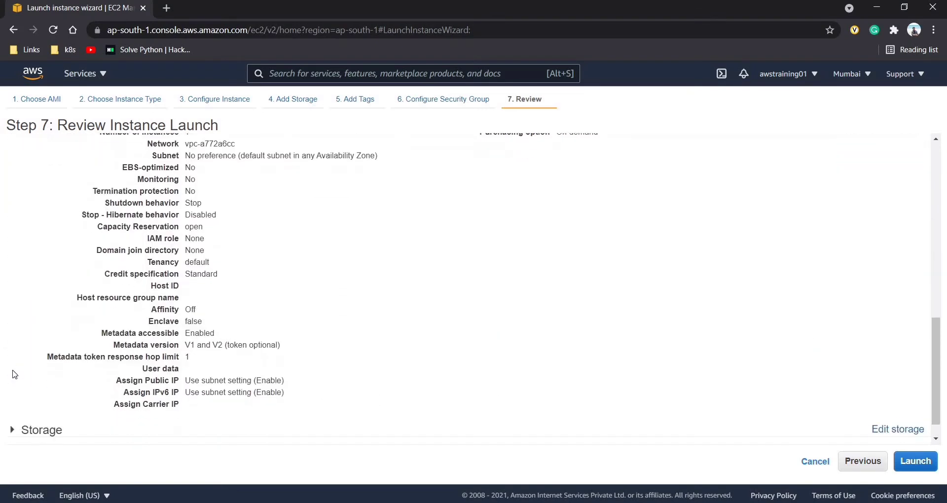
{"action": "left_click", "coordinate": [13, 404]}
{"action": "scroll", "coordinate": [15, 408], "scroll_direction": "down", "scroll_amount": 2}
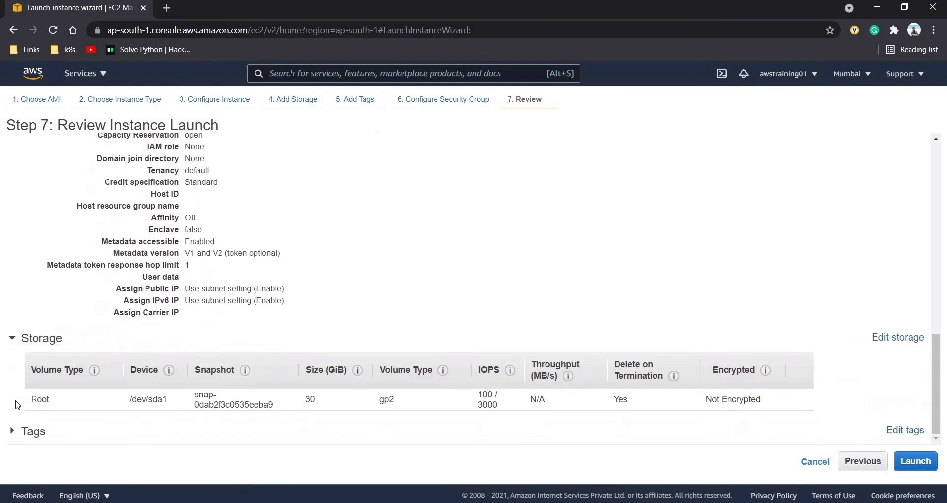
{"action": "left_click", "coordinate": [12, 433]}
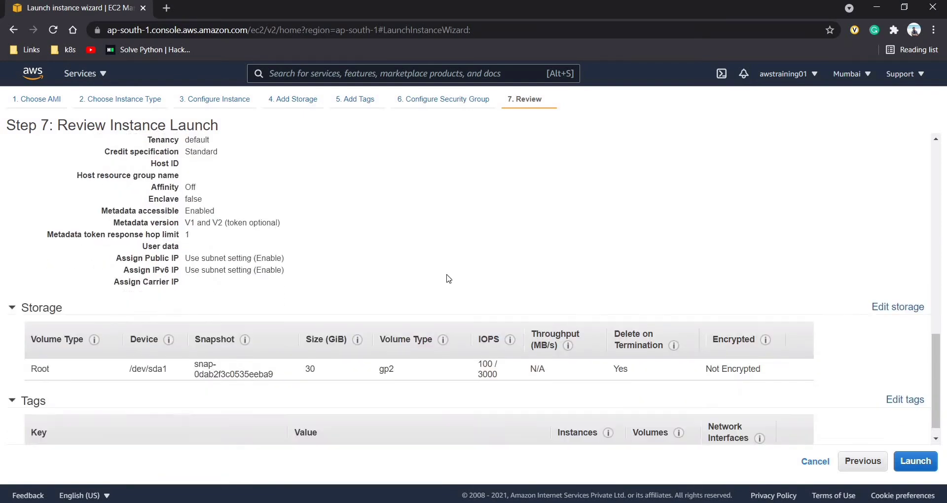
Launch the instance with the existing RSA key pair, acknowledging access to its private key file, and view the instances list.
{"action": "left_click", "coordinate": [915, 461]}
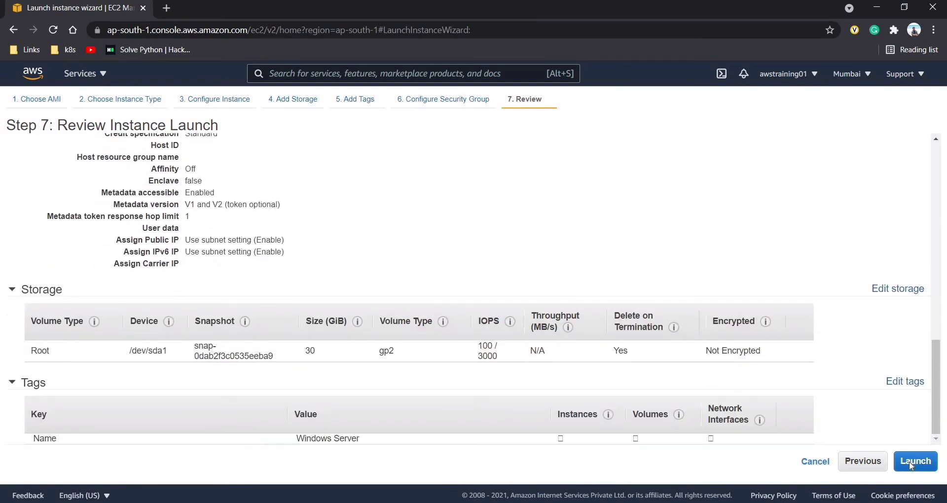
{"action": "left_click", "coordinate": [290, 341]}
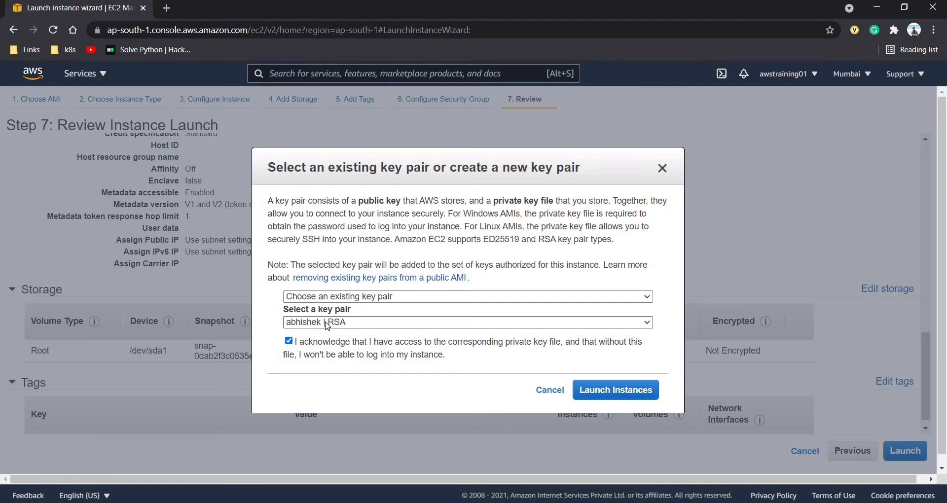
{"action": "left_click", "coordinate": [616, 391]}
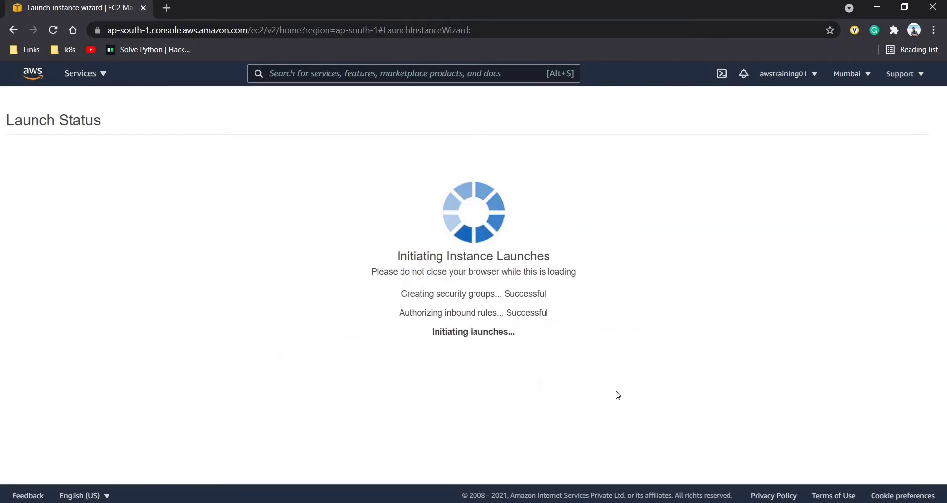
{"action": "scroll", "coordinate": [868, 463], "scroll_direction": "down", "scroll_amount": 1}
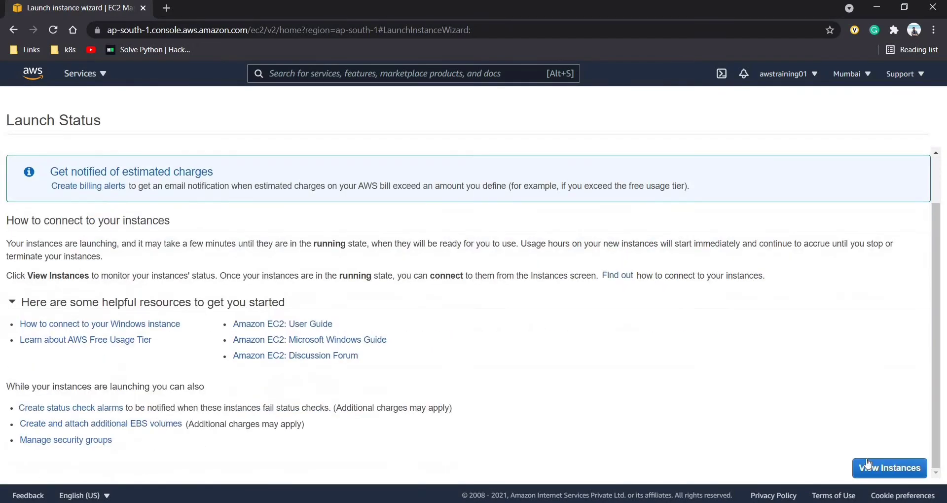
{"action": "left_click", "coordinate": [868, 465]}
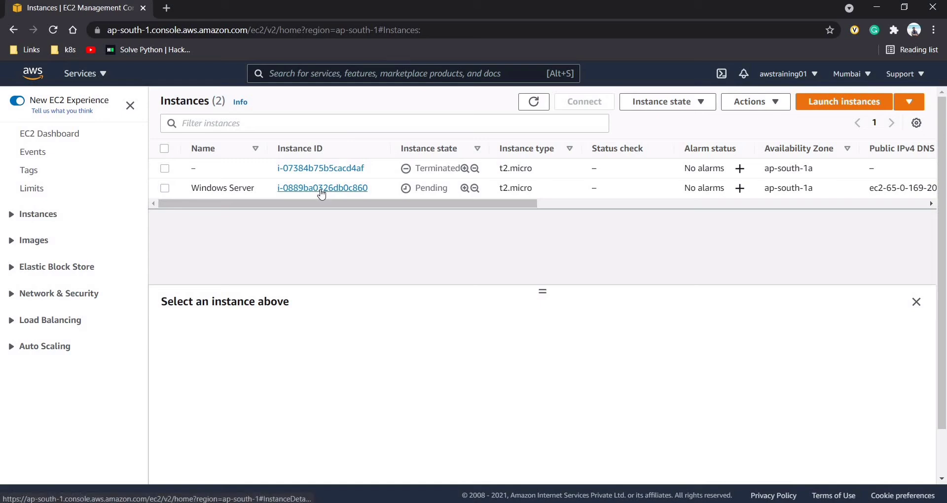
Select the Windows Server instance and keep refreshing the instances list until its state changes from pending.
{"action": "double_click", "coordinate": [435, 189]}
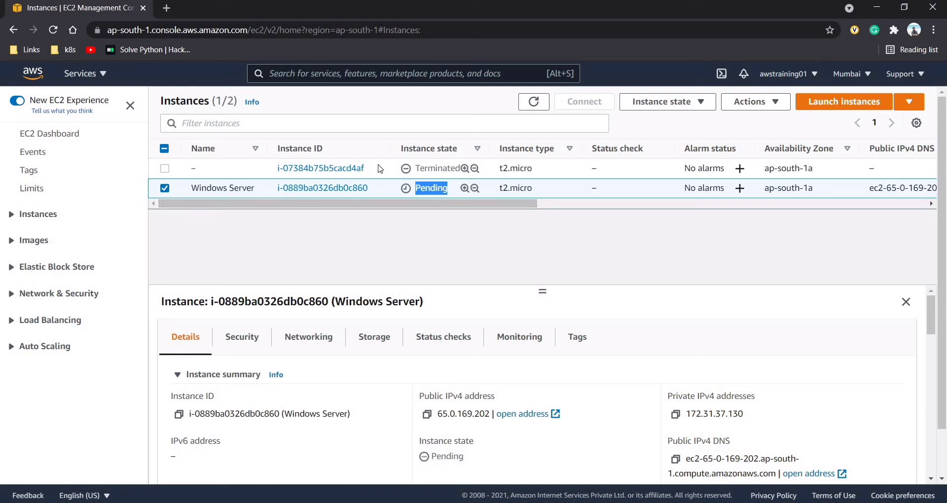
{"action": "left_click", "coordinate": [525, 114]}
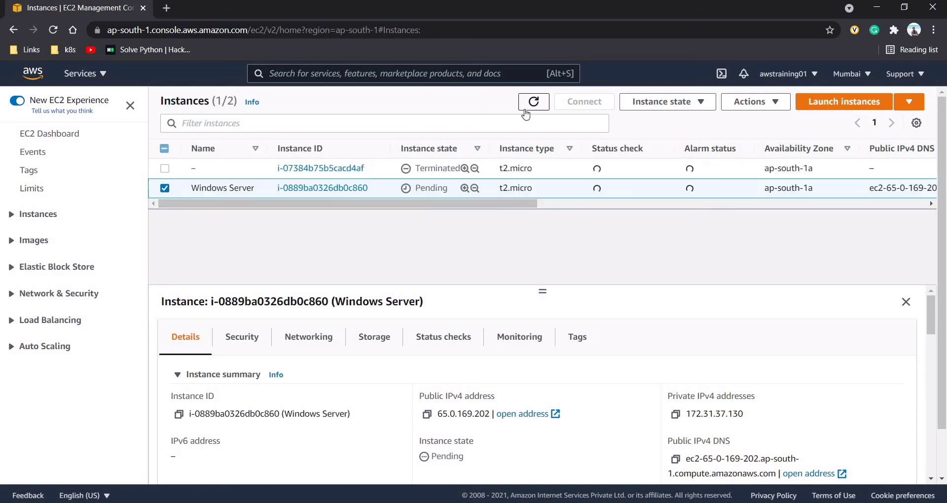
{"action": "left_click", "coordinate": [525, 114]}
{"action": "left_click", "coordinate": [526, 115]}
{"action": "left_click", "coordinate": [526, 115]}
{"action": "left_click", "coordinate": [526, 114]}
{"action": "left_click", "coordinate": [526, 114]}
{"action": "left_click", "coordinate": [526, 114]}
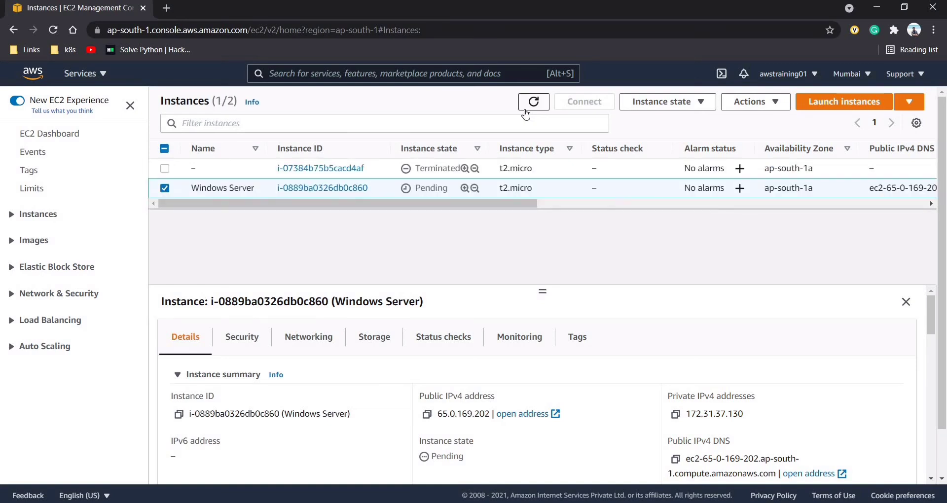
{"action": "left_click", "coordinate": [526, 114]}
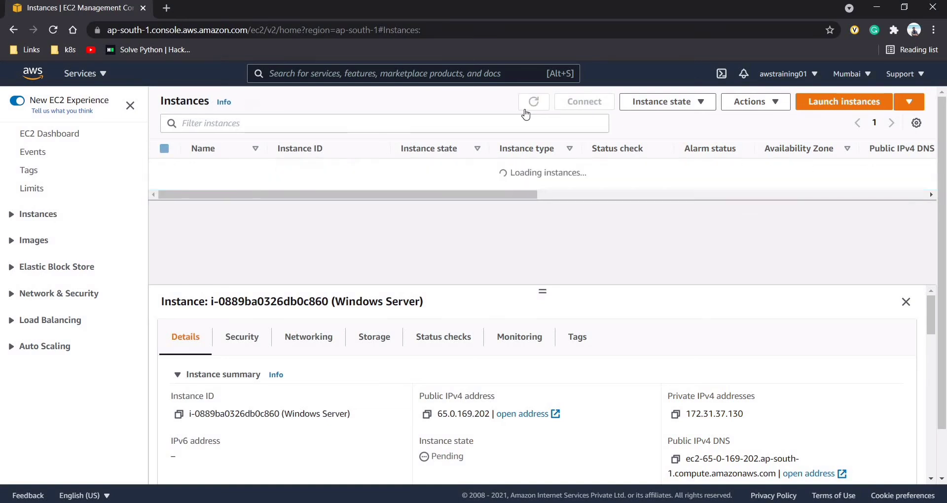
{"action": "left_click", "coordinate": [526, 115]}
{"action": "left_click", "coordinate": [525, 114]}
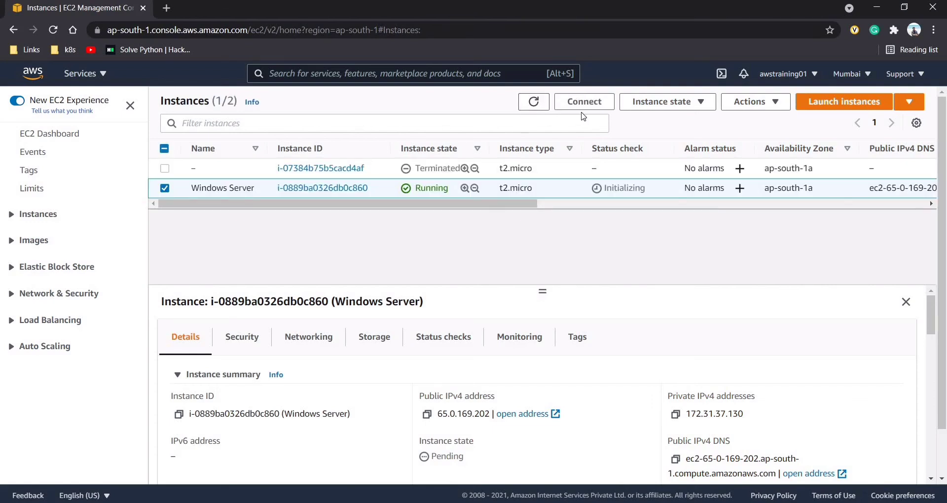
Open the RDP client connection options for the Windows Server instance and download its remote desktop file.
{"action": "left_click", "coordinate": [594, 102]}
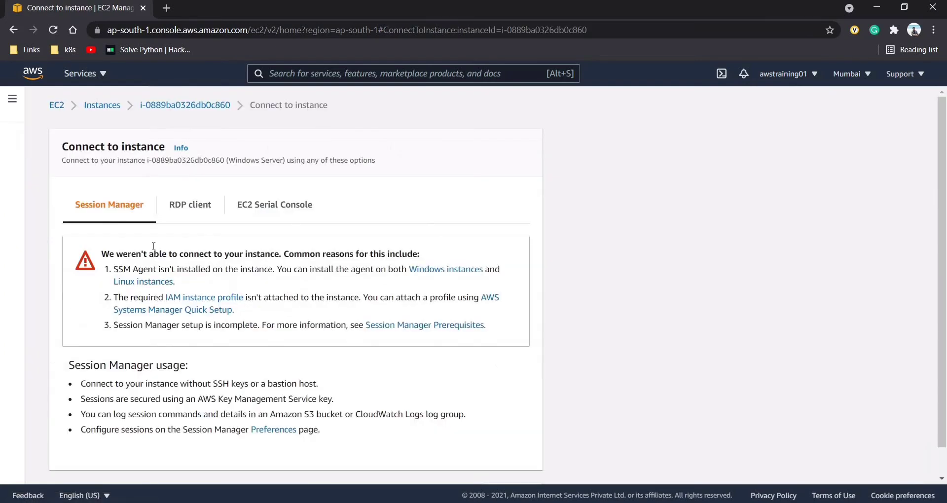
{"action": "left_click", "coordinate": [183, 216]}
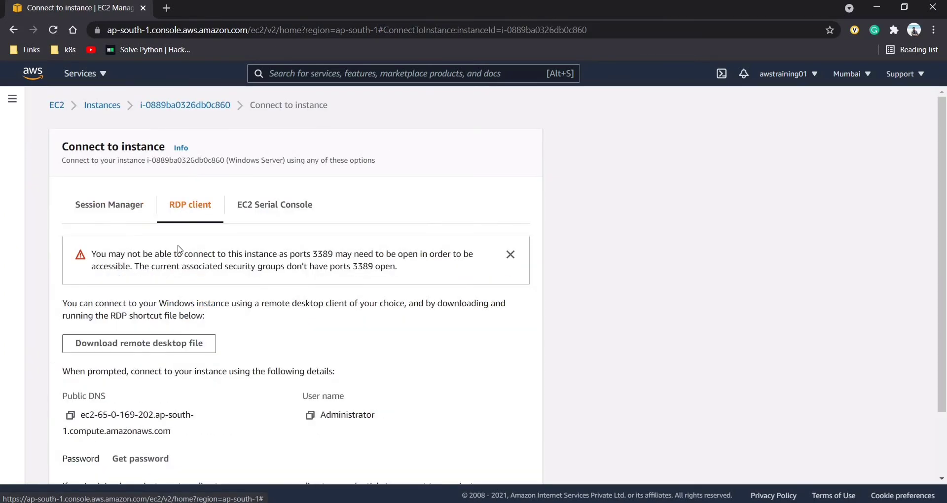
{"action": "left_click", "coordinate": [148, 342]}
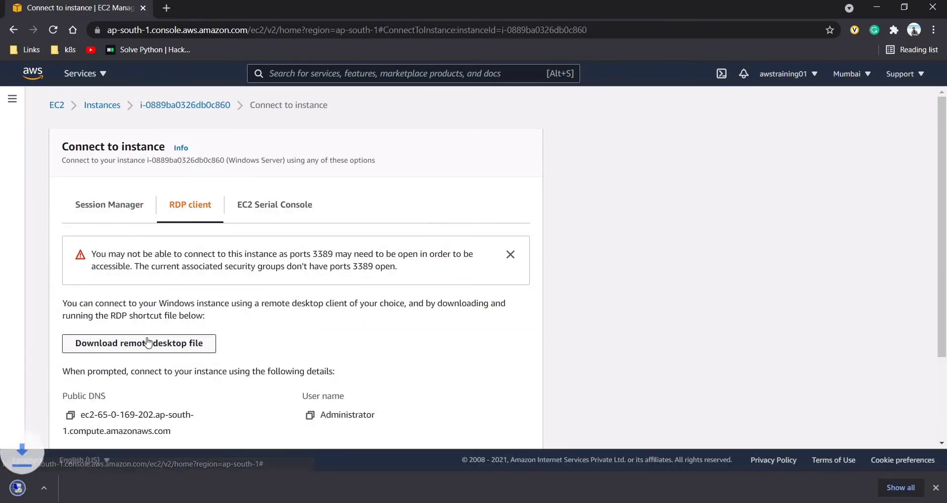
Try to retrieve the instance's initial Windows administrator password, and close the password page.
{"action": "scroll", "coordinate": [147, 345], "scroll_direction": "down", "scroll_amount": 3}
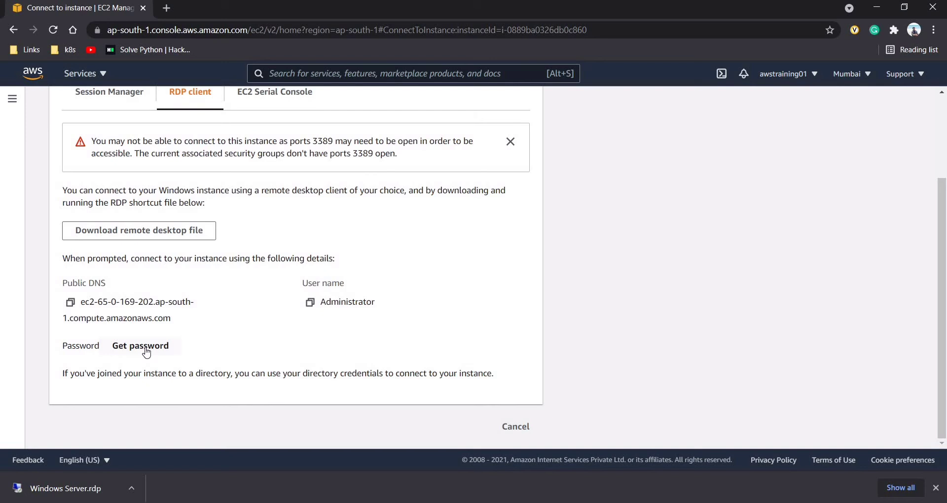
{"action": "left_click", "coordinate": [147, 347]}
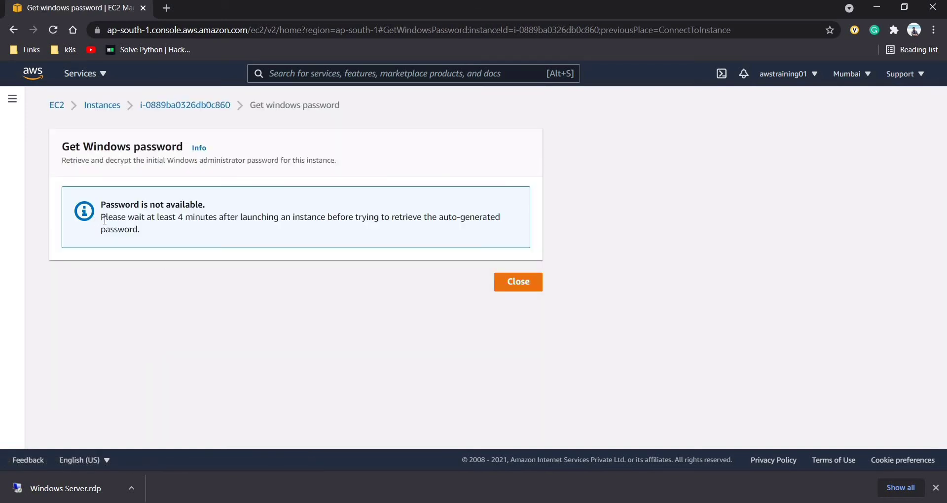
{"action": "triple_click", "coordinate": [150, 232]}
{"action": "left_click", "coordinate": [515, 283]}
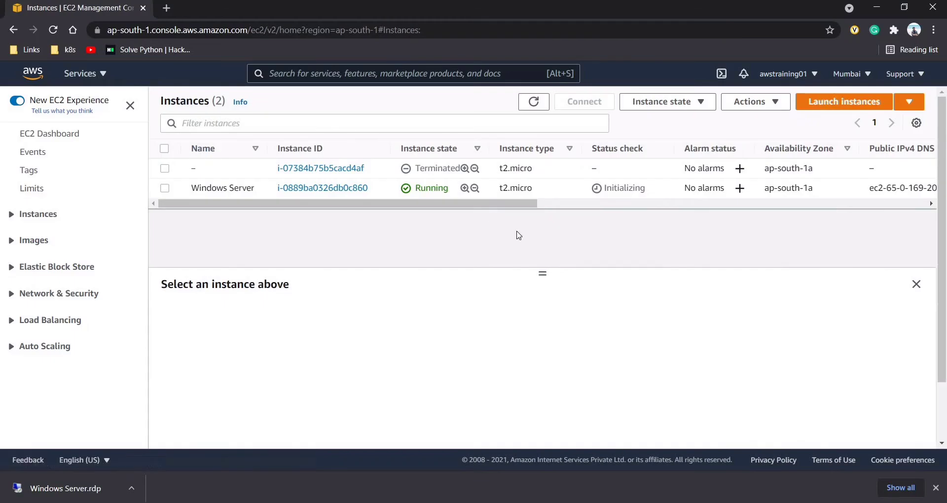
Repeatedly reopen the Windows Server instance's RDP connection details and request its password again, returning to the instances list each time.
{"action": "left_click", "coordinate": [549, 189]}
{"action": "left_click", "coordinate": [584, 102]}
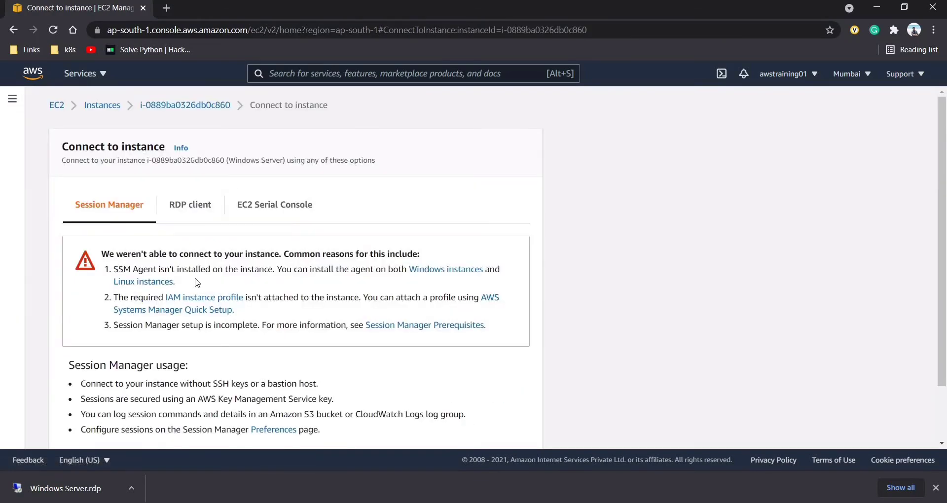
{"action": "left_click", "coordinate": [190, 205]}
{"action": "scroll", "coordinate": [139, 354], "scroll_direction": "down", "scroll_amount": 2}
{"action": "left_click", "coordinate": [138, 347]}
{"action": "left_click", "coordinate": [513, 289]}
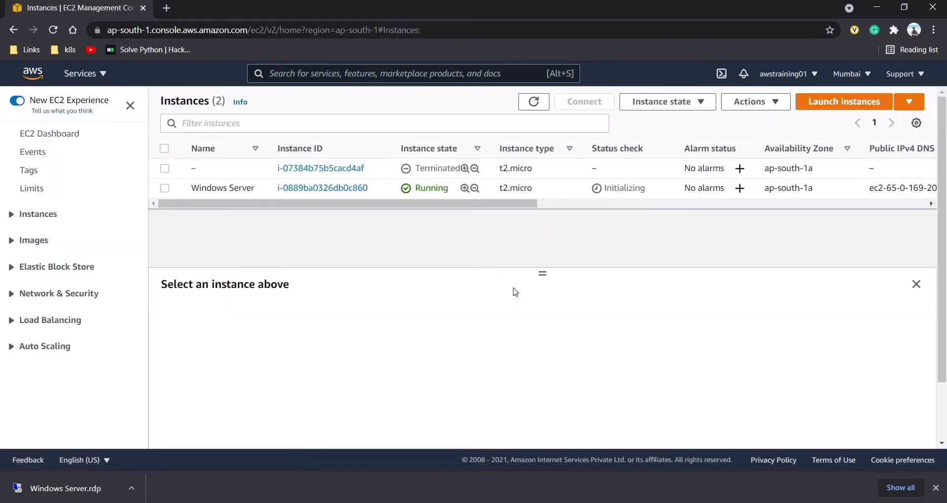
{"action": "left_click", "coordinate": [564, 188]}
{"action": "left_click", "coordinate": [584, 104]}
{"action": "left_click", "coordinate": [194, 205]}
{"action": "scroll", "coordinate": [149, 367], "scroll_direction": "down", "scroll_amount": 1}
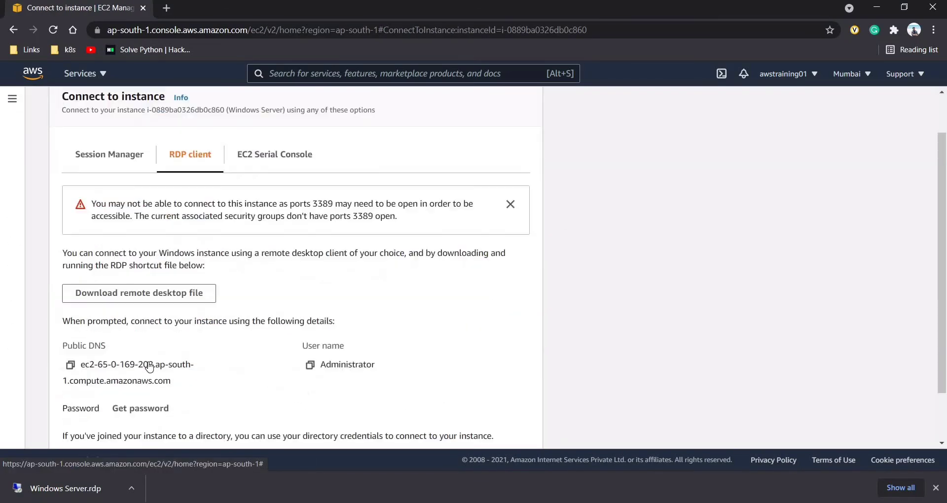
{"action": "left_click", "coordinate": [140, 408]}
{"action": "left_click", "coordinate": [516, 282]}
{"action": "left_click", "coordinate": [492, 191]}
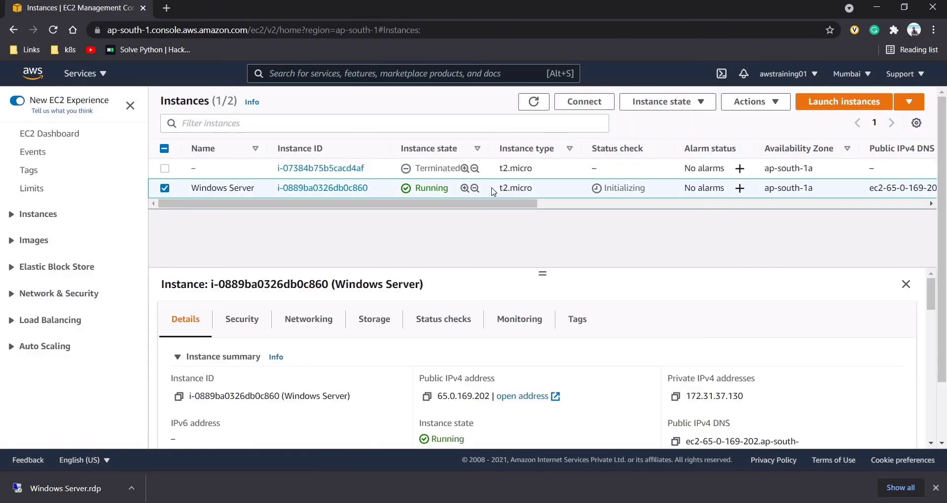
{"action": "left_click", "coordinate": [584, 102]}
{"action": "scroll", "coordinate": [153, 345], "scroll_direction": "down", "scroll_amount": 2}
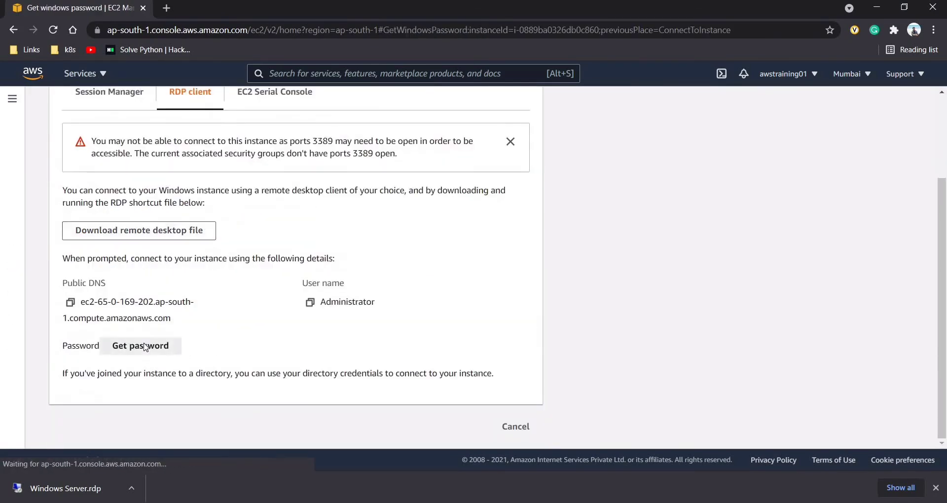
{"action": "left_click", "coordinate": [154, 342]}
{"action": "left_click", "coordinate": [496, 285]}
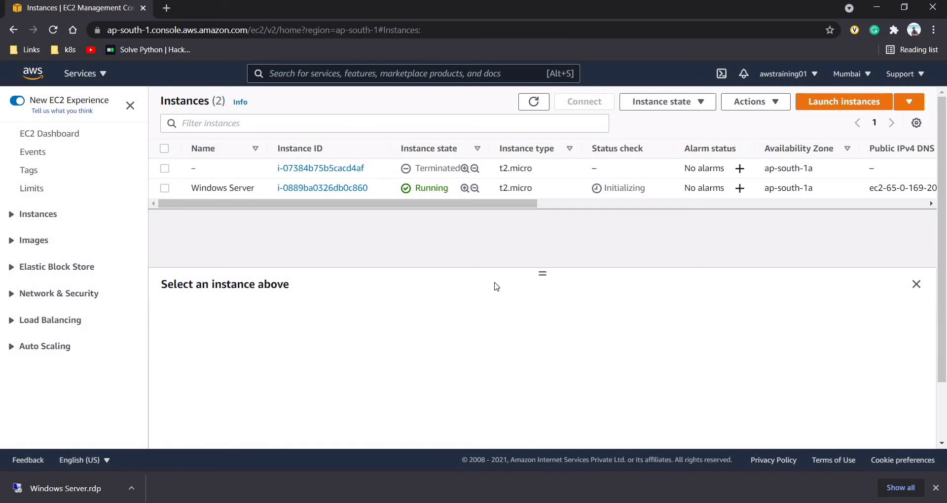
{"action": "left_click", "coordinate": [550, 188]}
{"action": "left_click", "coordinate": [584, 101]}
{"action": "left_click", "coordinate": [190, 205]}
{"action": "scroll", "coordinate": [148, 296], "scroll_direction": "down", "scroll_amount": 2}
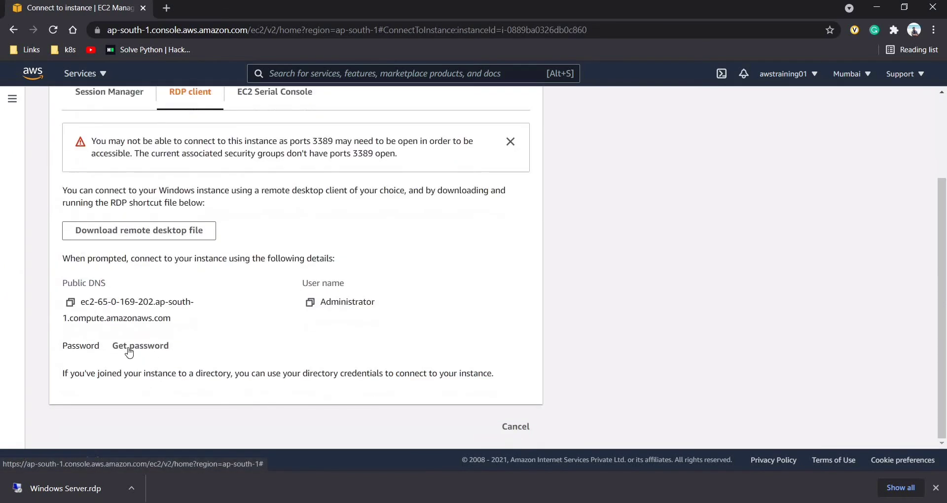
{"action": "left_click", "coordinate": [140, 343]}
{"action": "left_click", "coordinate": [509, 284]}
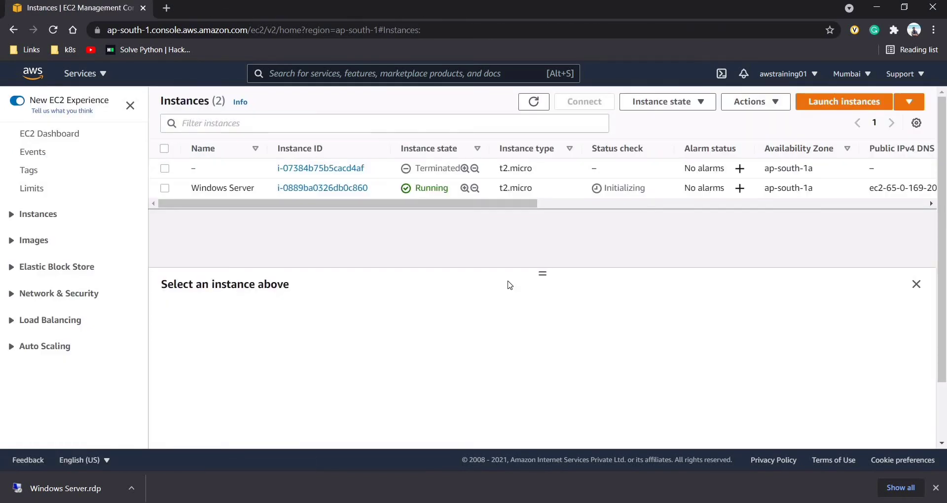
Reopen the RDP client connection details for the Windows Server instance and request its Windows password.
{"action": "left_click", "coordinate": [553, 189]}
{"action": "left_click", "coordinate": [587, 103]}
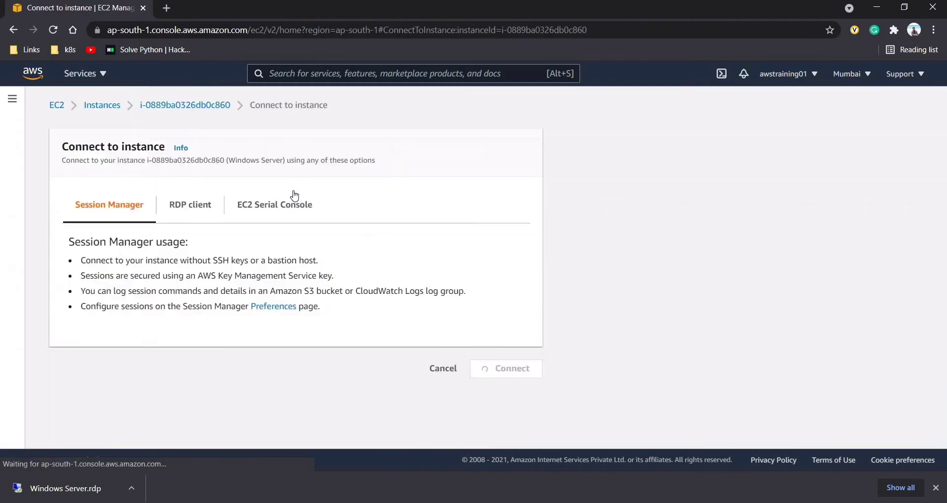
{"action": "left_click", "coordinate": [188, 206]}
{"action": "scroll", "coordinate": [237, 344], "scroll_direction": "down", "scroll_amount": 2}
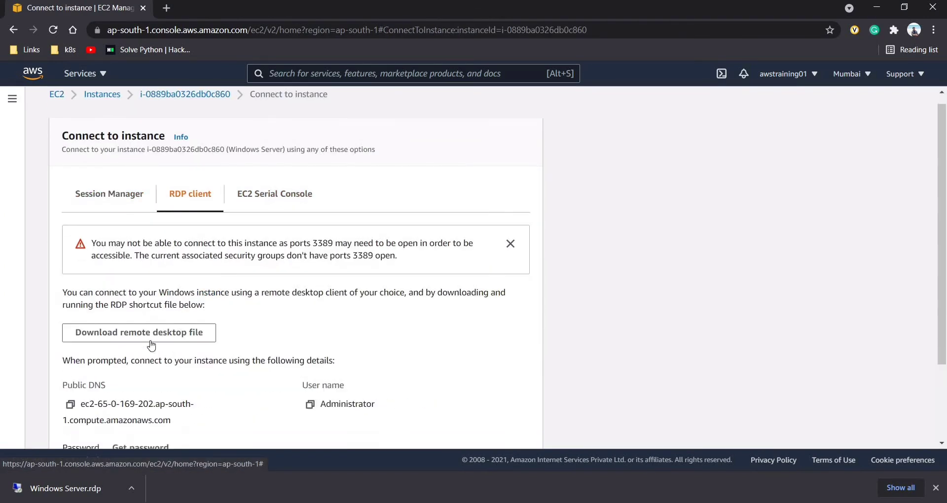
{"action": "left_click", "coordinate": [151, 345]}
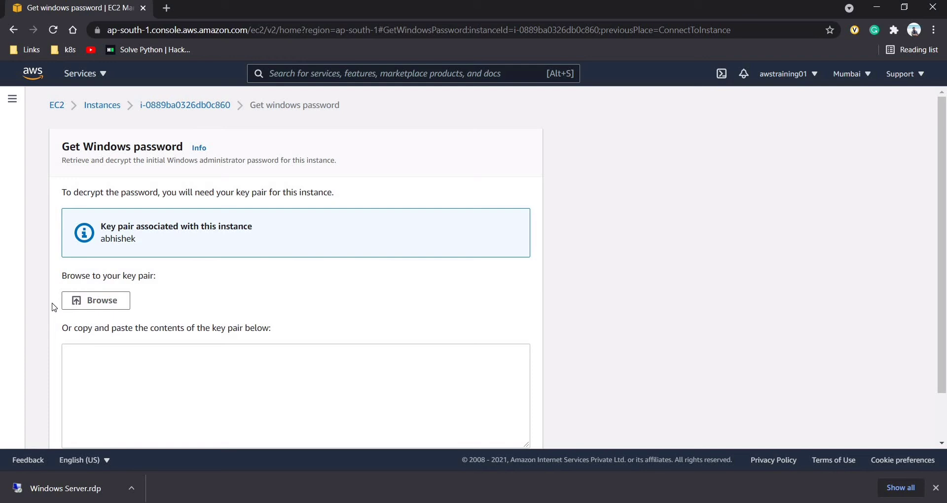
Load the instance's .pem key pair file from the putty folder, decrypt the administrator password and copy it.
{"action": "left_click", "coordinate": [104, 305]}
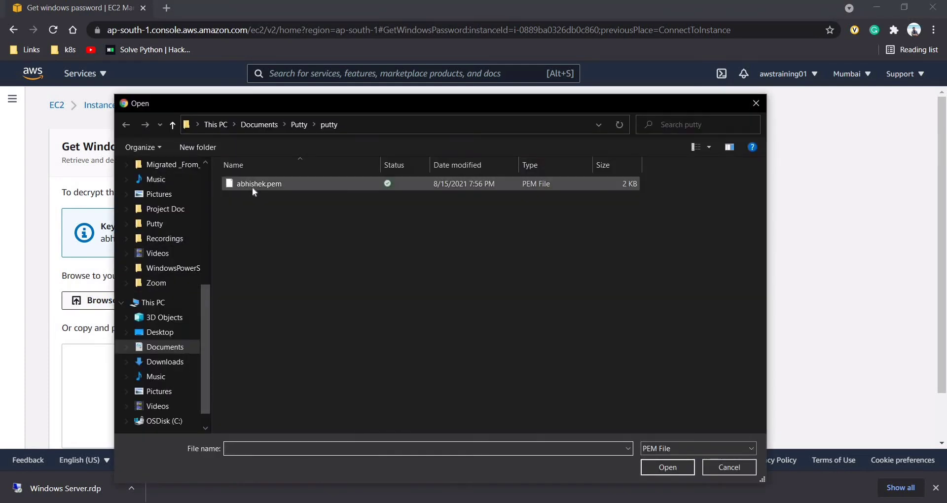
{"action": "left_click", "coordinate": [253, 190]}
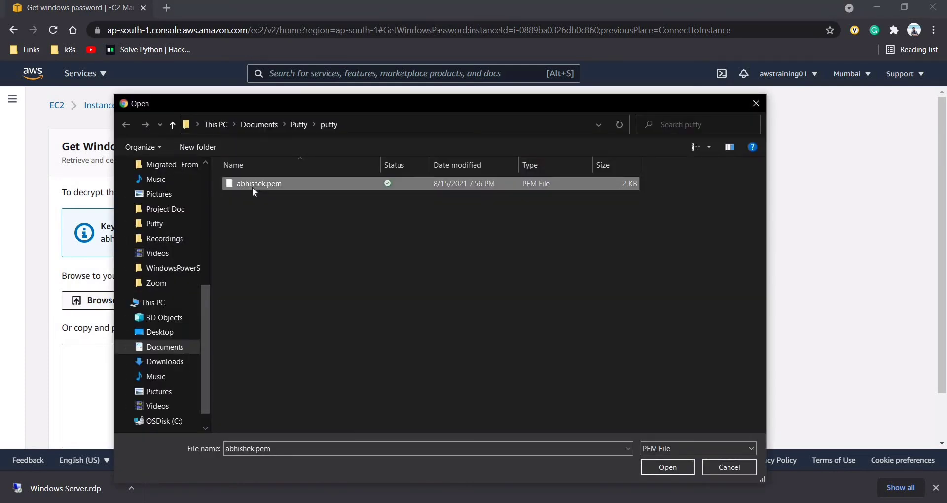
{"action": "double_click", "coordinate": [253, 188]}
{"action": "scroll", "coordinate": [252, 192], "scroll_direction": "down", "scroll_amount": 3}
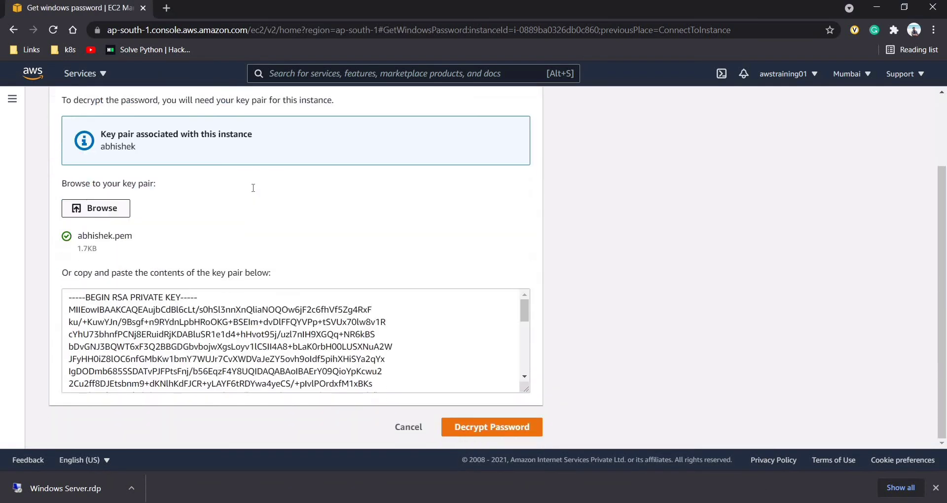
{"action": "left_click", "coordinate": [466, 428]}
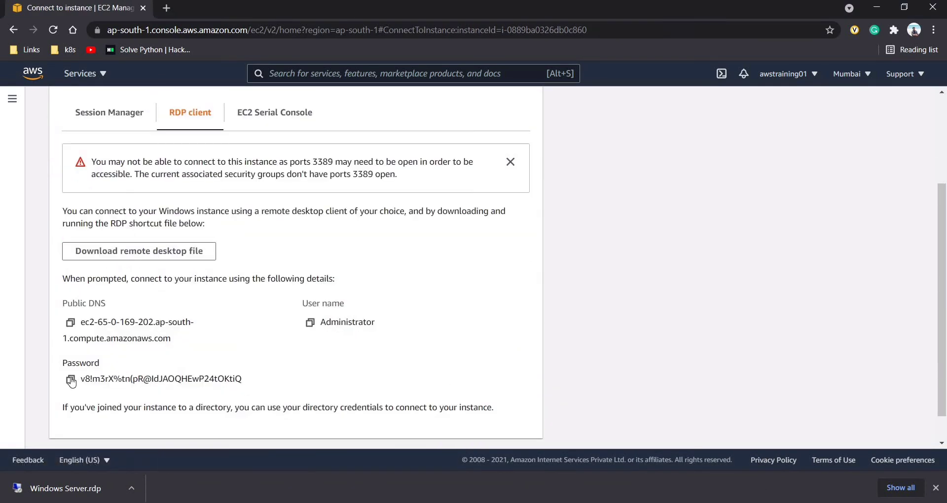
{"action": "left_click", "coordinate": [70, 380]}
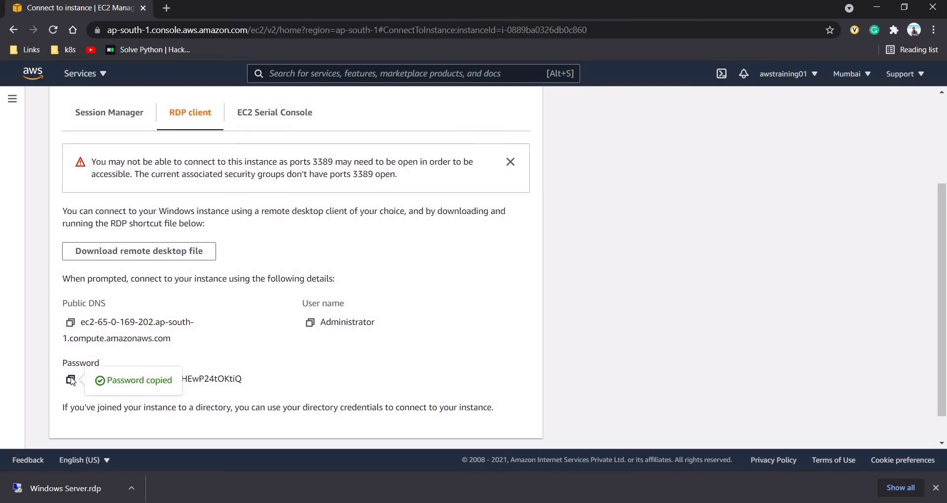
Connect with the downloaded Windows Server.rdp file, pasting the copied administrator password and accepting the publisher and certificate warnings.
{"action": "left_click", "coordinate": [75, 488]}
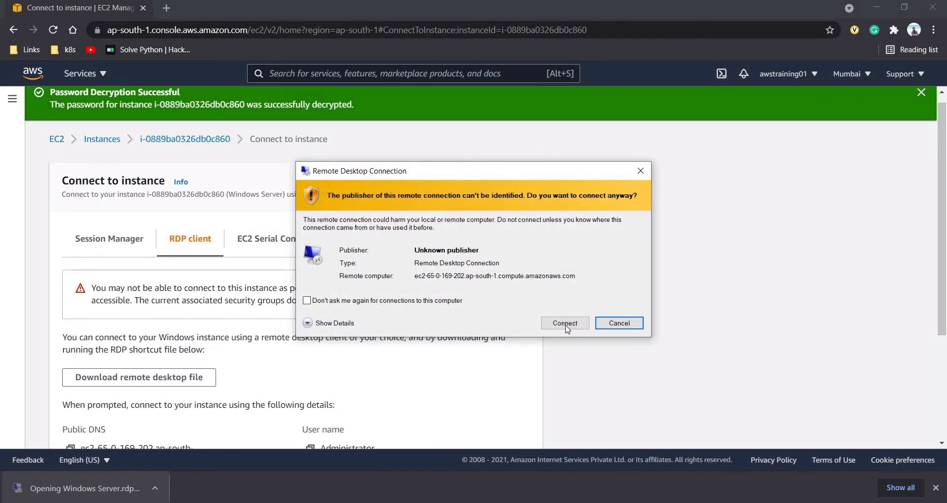
{"action": "left_click", "coordinate": [565, 323]}
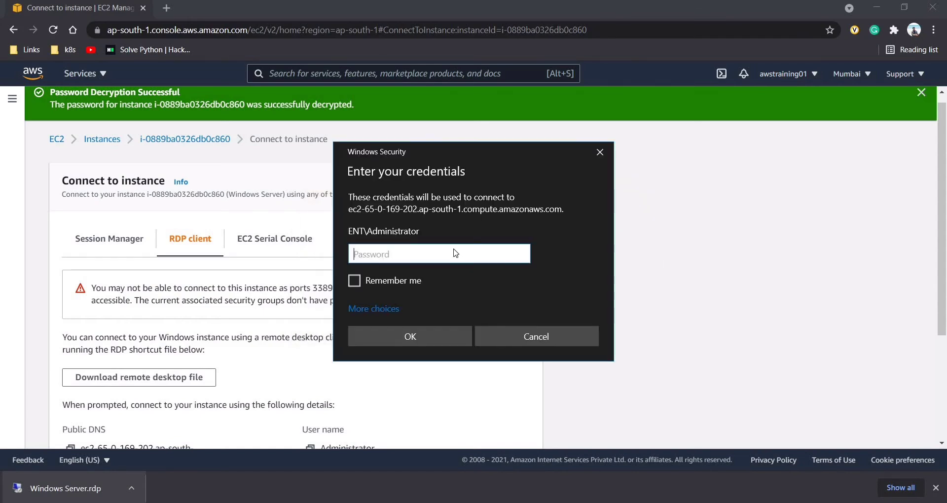
{"action": "right_click", "coordinate": [451, 249]}
{"action": "left_click", "coordinate": [474, 259]}
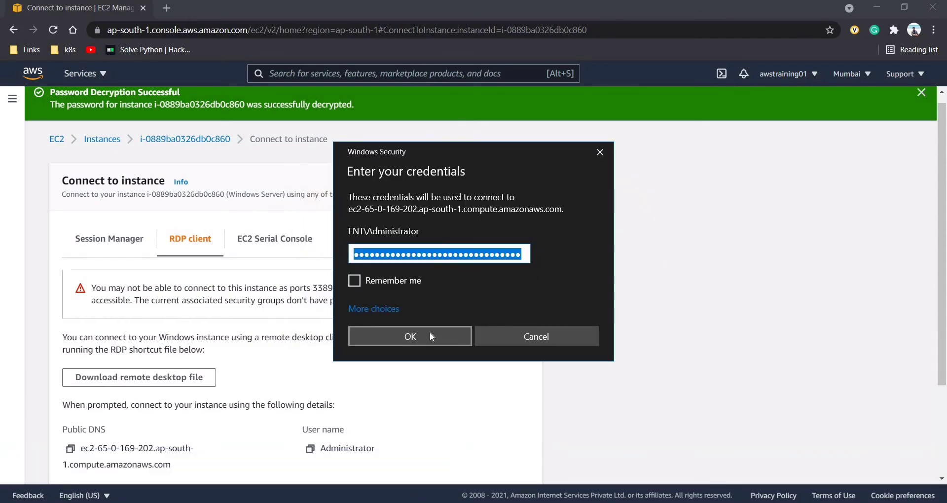
{"action": "left_click", "coordinate": [430, 334]}
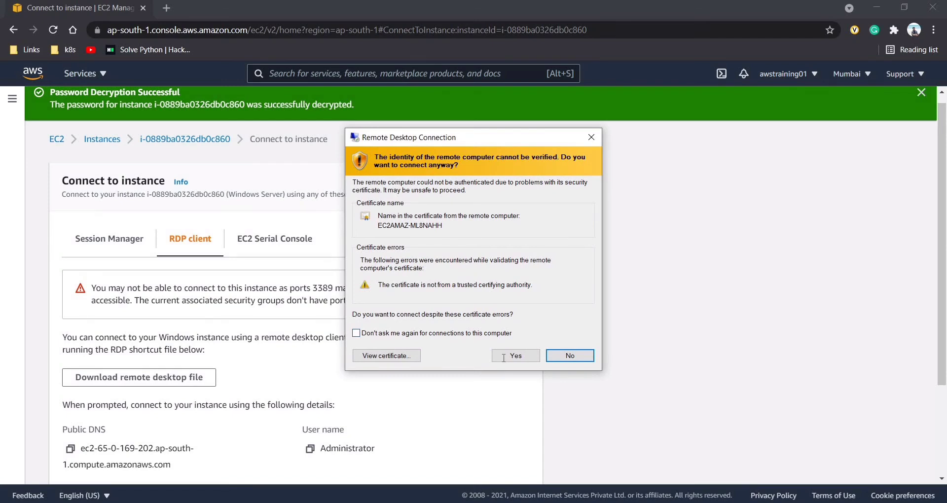
{"action": "left_click", "coordinate": [513, 356]}
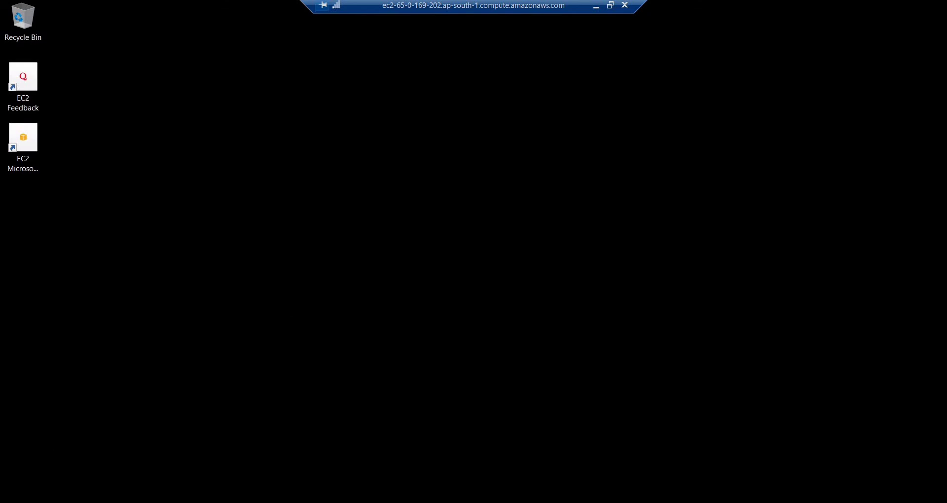
View the remote server's Start menu and desktop, and disconnect the Remote Desktop session.
{"action": "key", "text": "super"}
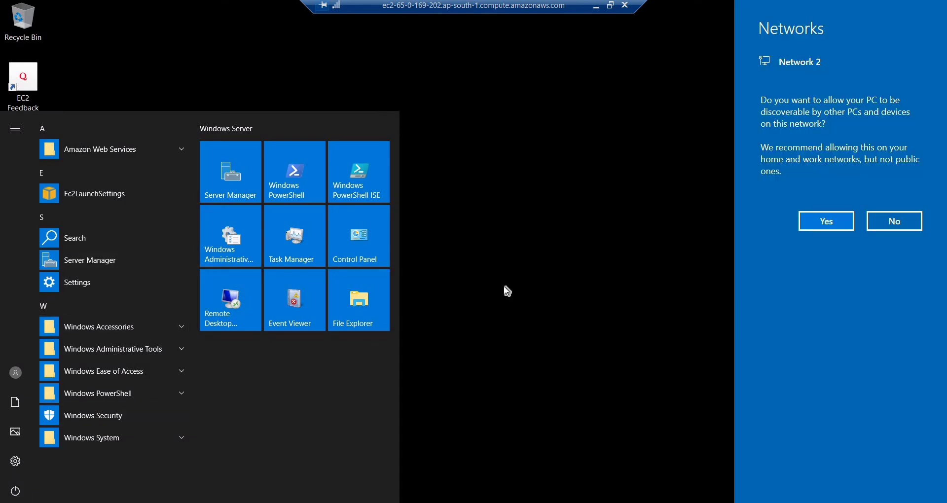
{"action": "left_click", "coordinate": [565, 166]}
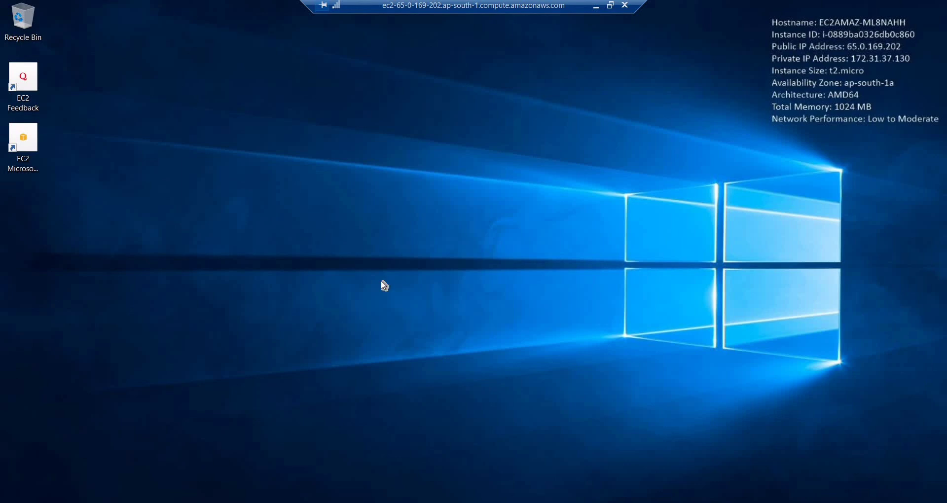
{"action": "left_click", "coordinate": [625, 6]}
{"action": "left_click", "coordinate": [513, 290]}
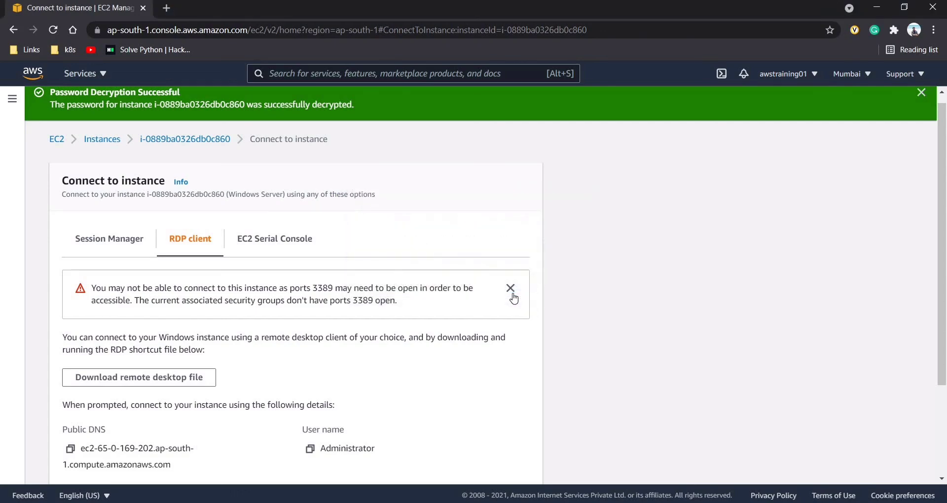